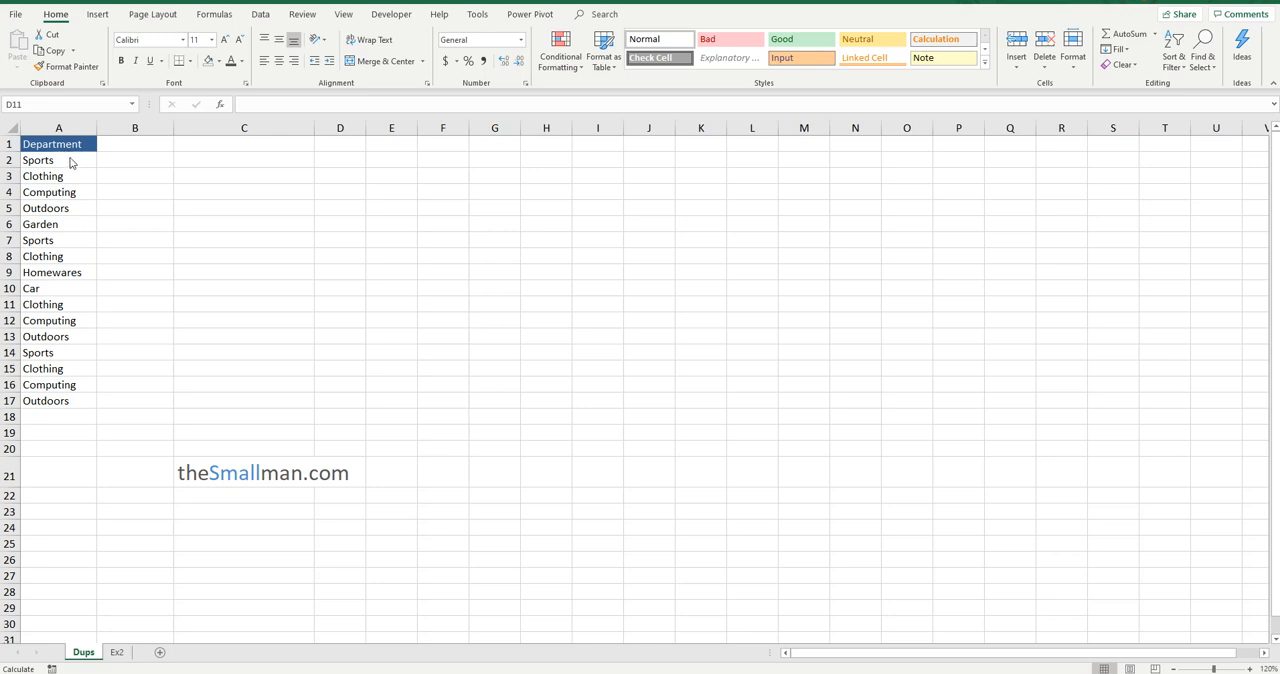
# Highlight the duplicate departments in A2:A17 with conditional formatting using Light Red Fill with Dark Red Text
pyautogui.moveTo(62, 146); pyautogui.dragTo(71, 398)
pyautogui.moveTo(70, 160); pyautogui.dragTo(57, 400)
pyautogui.moveTo(79, 159); pyautogui.dragTo(62, 399)
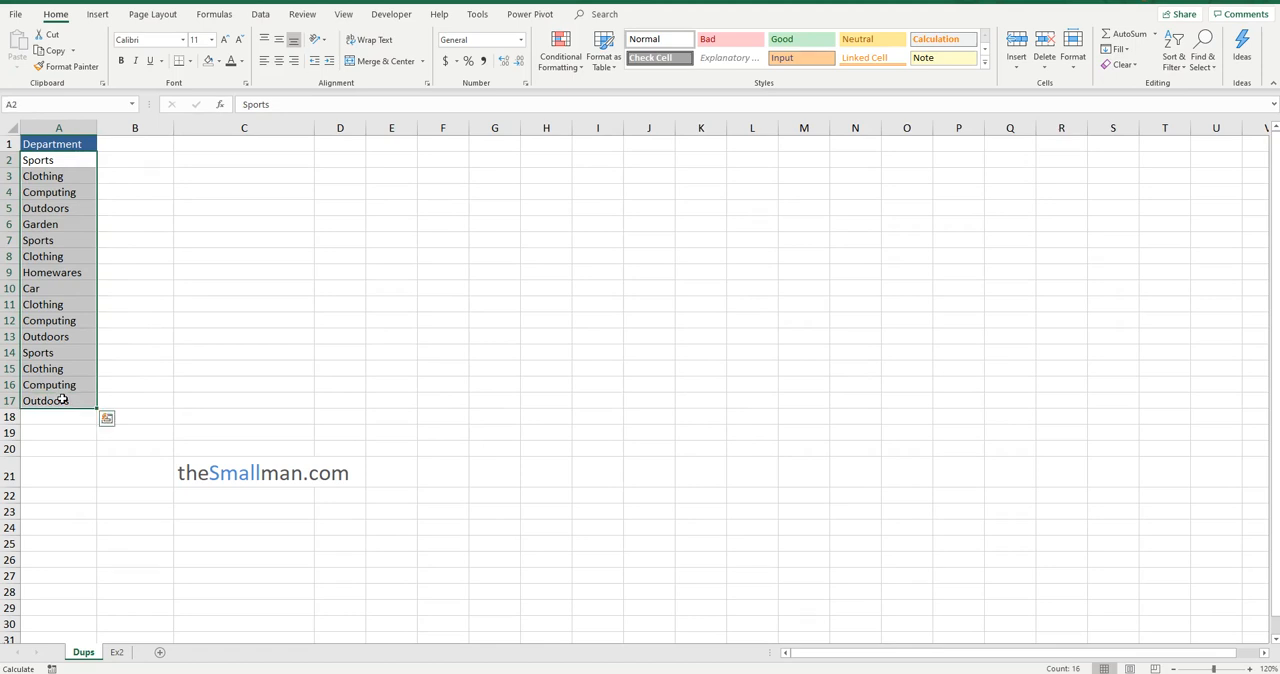
pyautogui.click(566, 70)
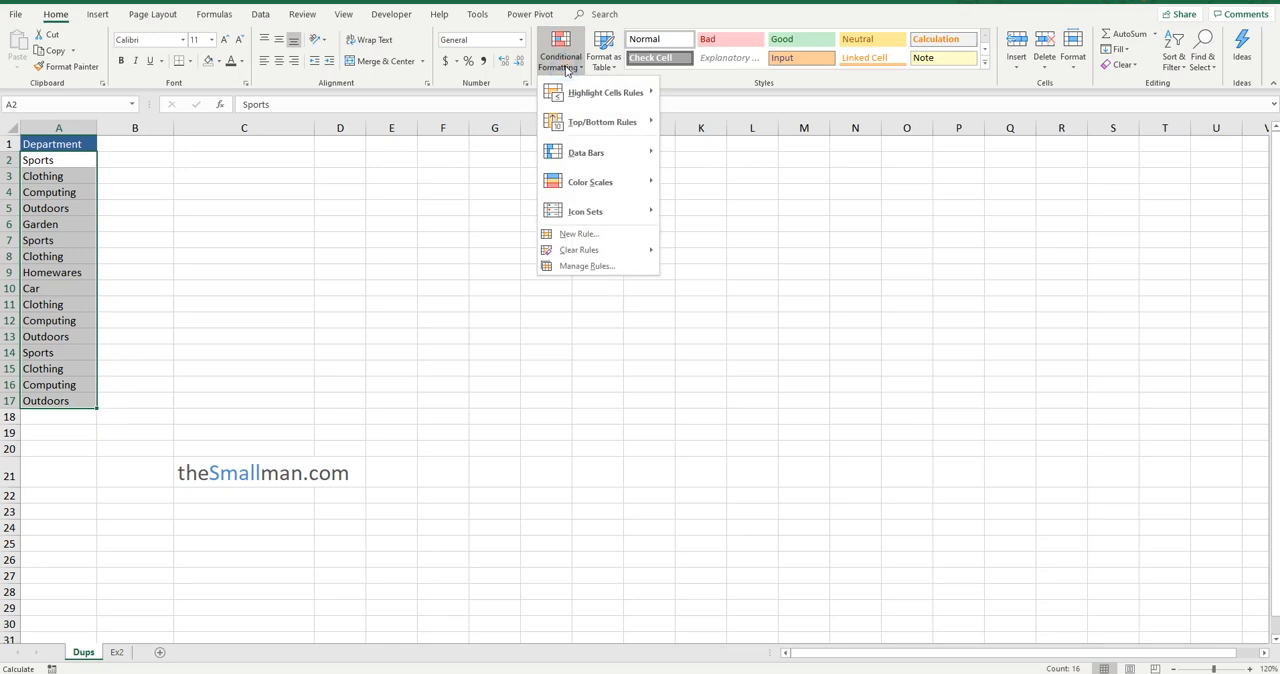
pyautogui.moveTo(615, 95)
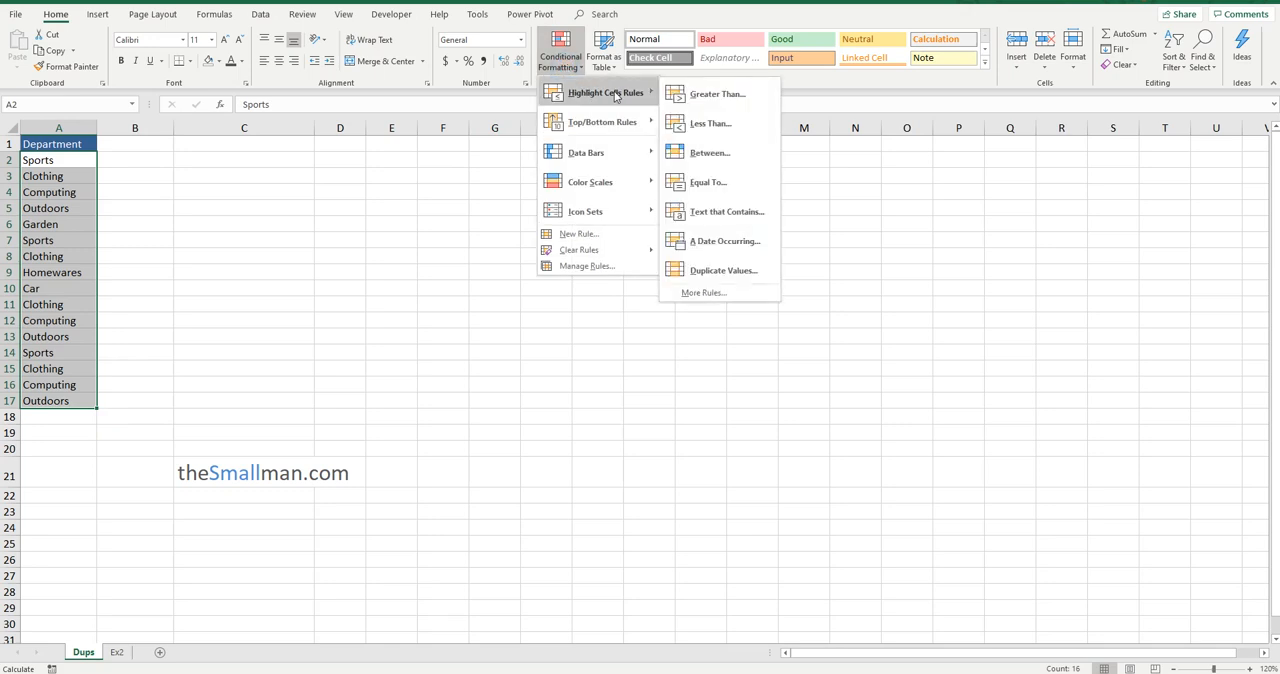
pyautogui.click(720, 270)
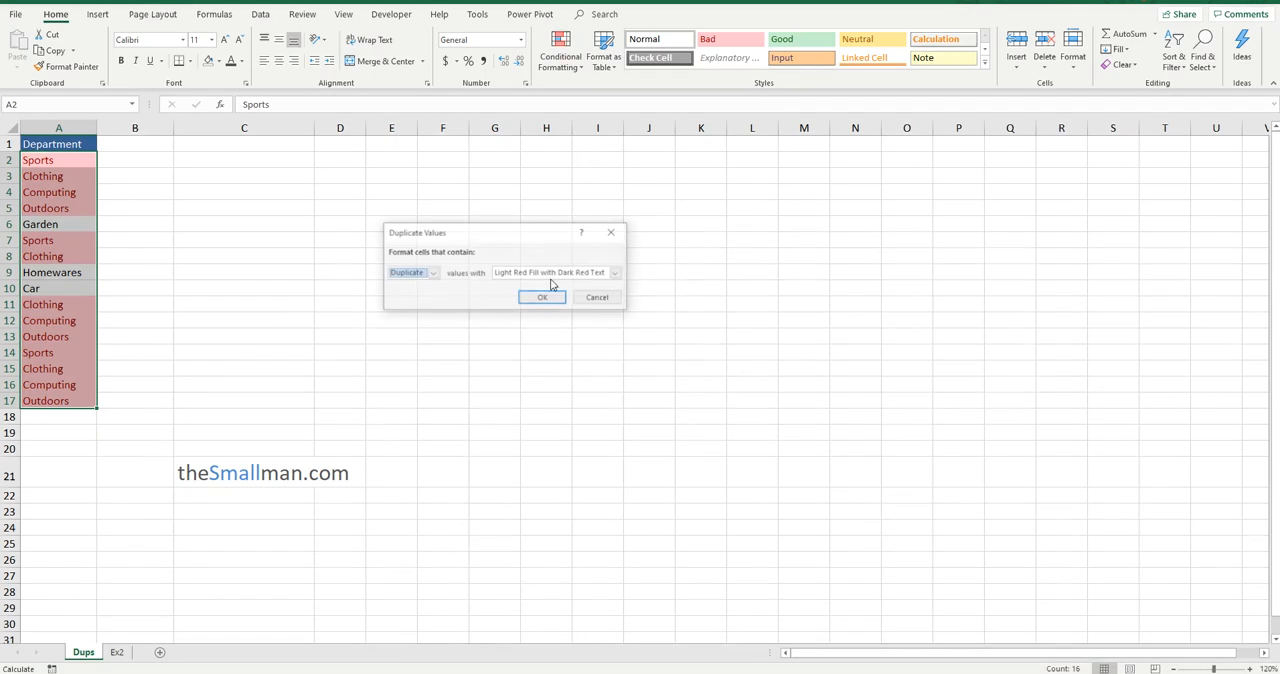
pyautogui.click(542, 300)
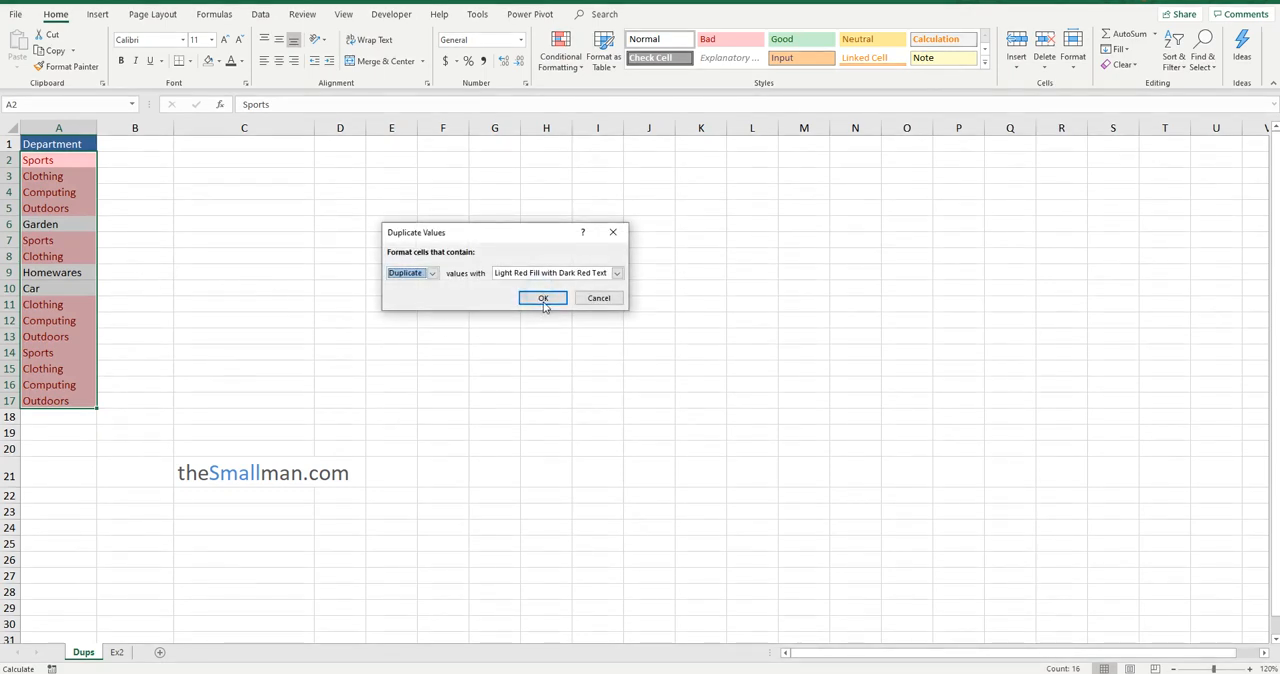
pyautogui.click(543, 299)
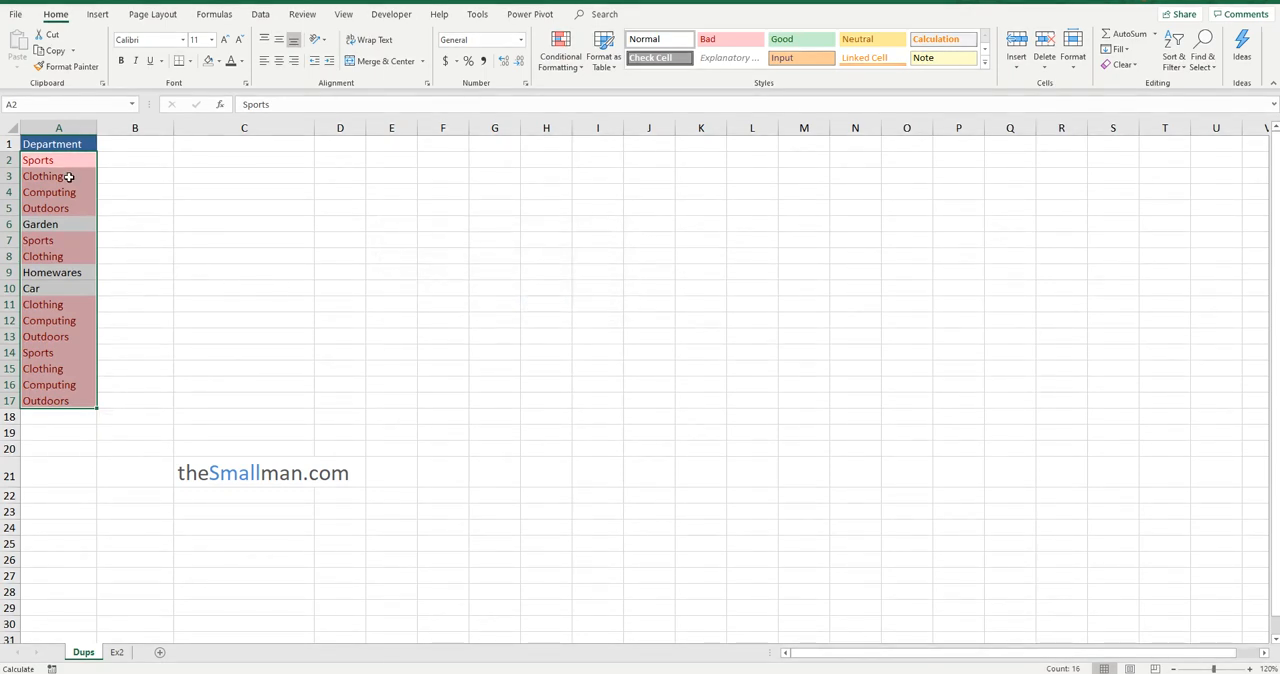
# Fill the non-duplicated departments Garden, Homewares and Car in column A with light green
pyautogui.moveTo(65, 160); pyautogui.dragTo(63, 224)
pyautogui.click(60, 224)
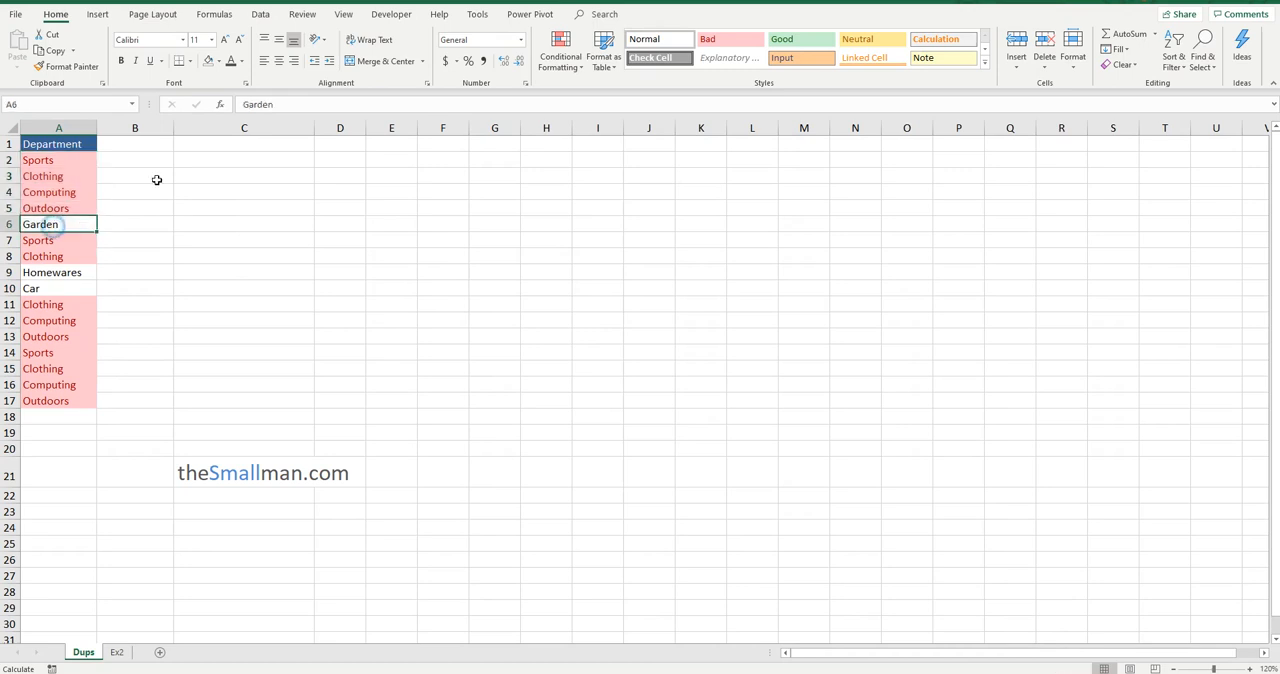
pyautogui.click(219, 61)
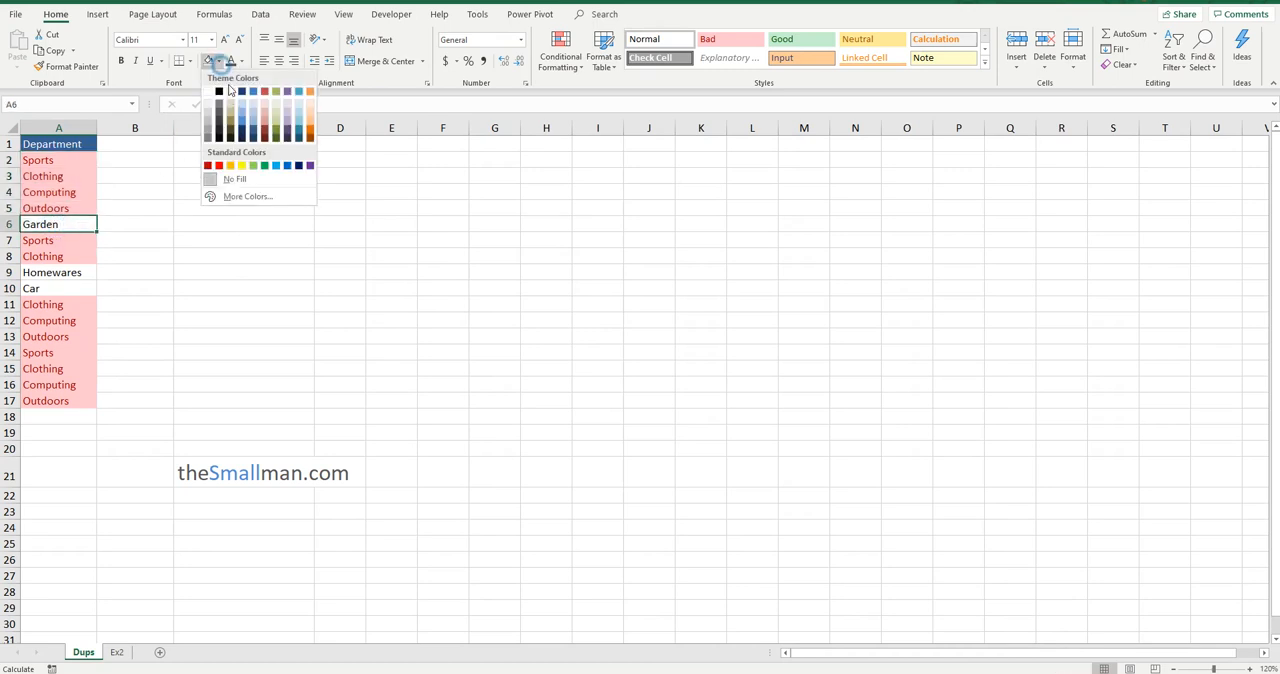
pyautogui.click(276, 109)
pyautogui.click(80, 274)
pyautogui.moveTo(84, 288); pyautogui.dragTo(84, 291)
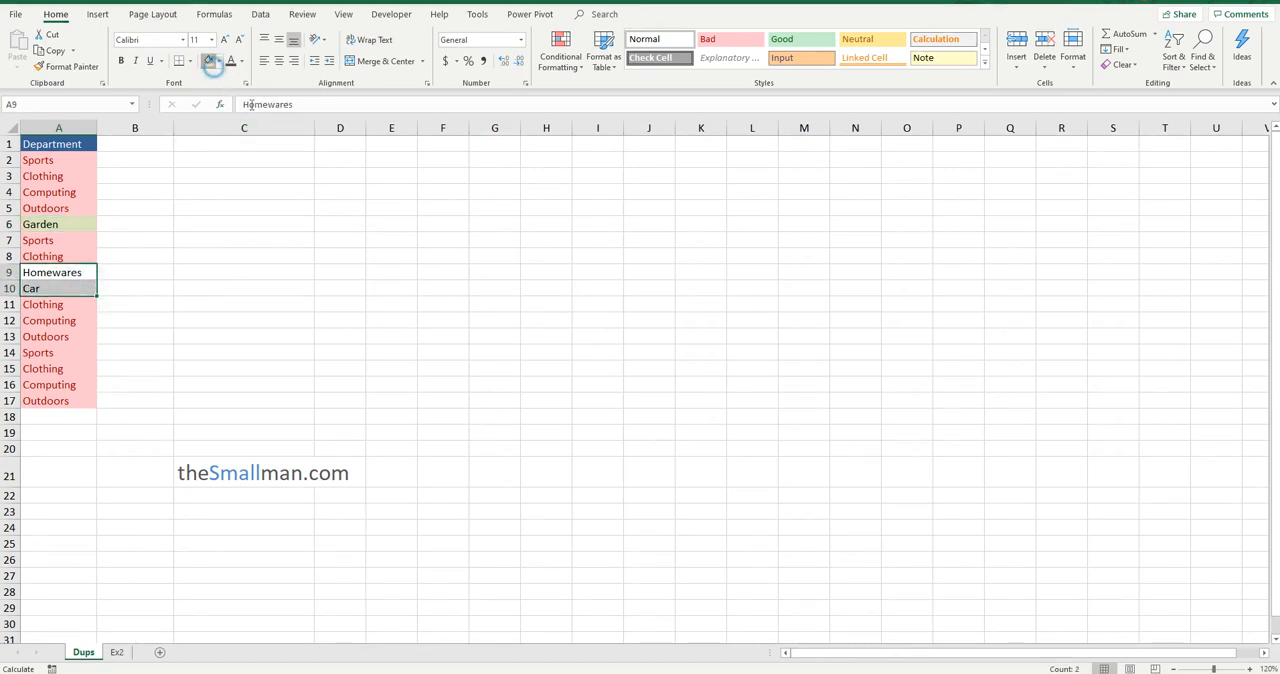
pyautogui.click(209, 61)
# Fill cells B2:B5, beside the first four departments, with light blue
pyautogui.moveTo(60, 160); pyautogui.dragTo(56, 208)
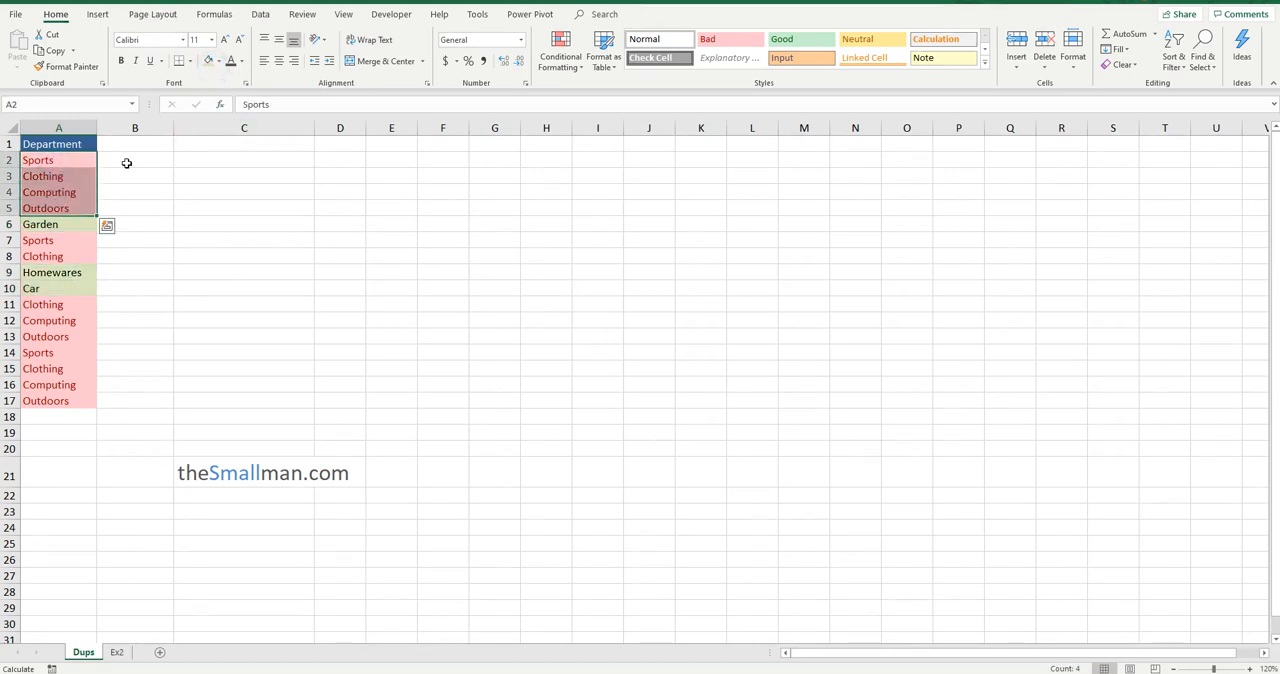
pyautogui.moveTo(128, 160); pyautogui.dragTo(136, 207)
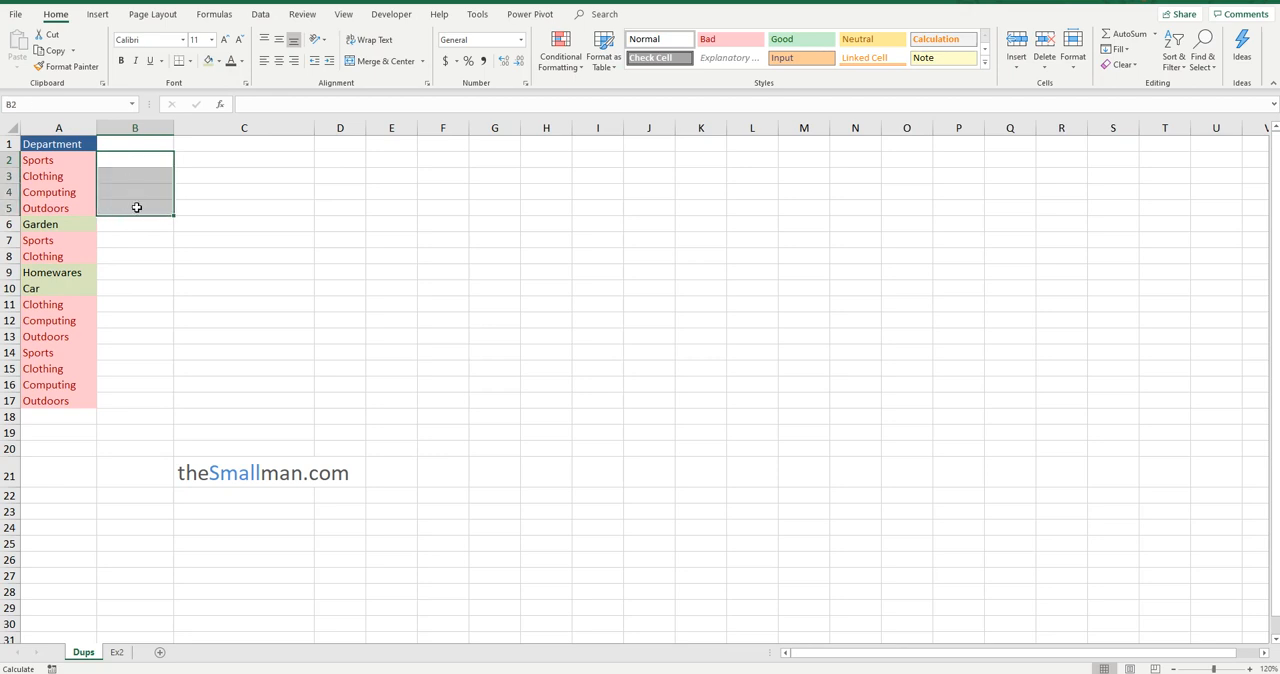
pyautogui.click(223, 62)
pyautogui.click(255, 116)
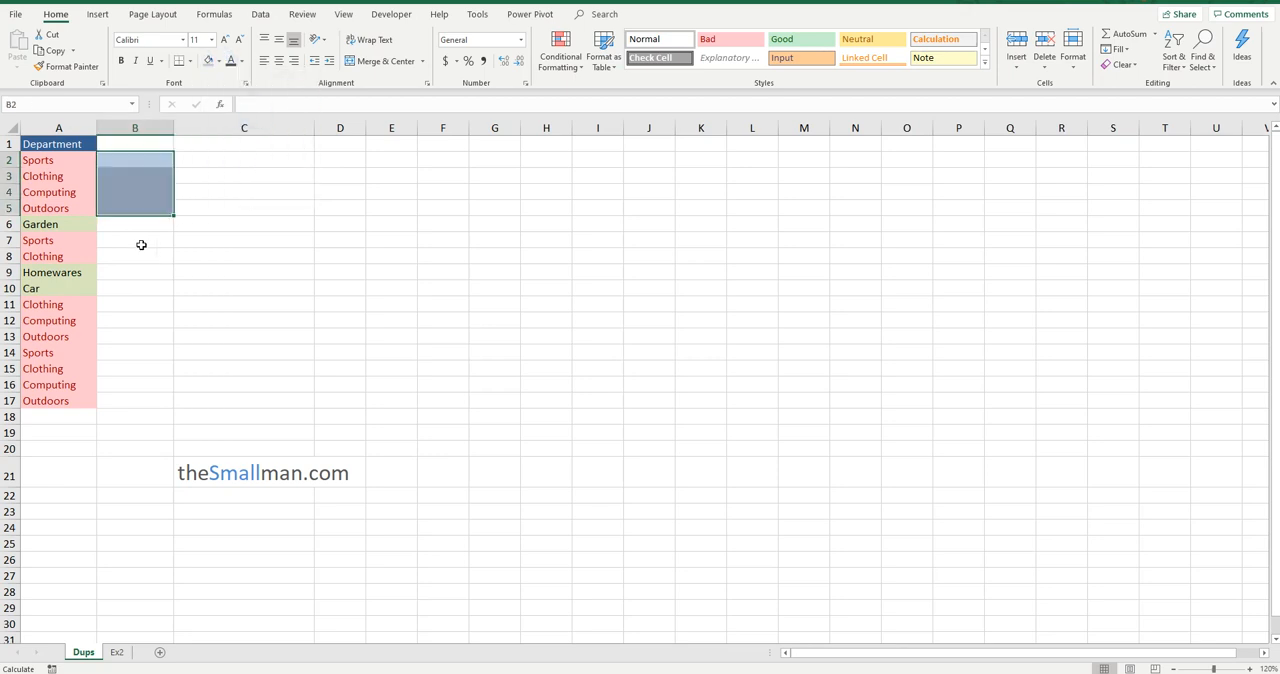
# Fill cells B6 and B9:B10, beside Garden, Homewares and Car, with light green
pyautogui.moveTo(110, 302); pyautogui.dragTo(111, 358)
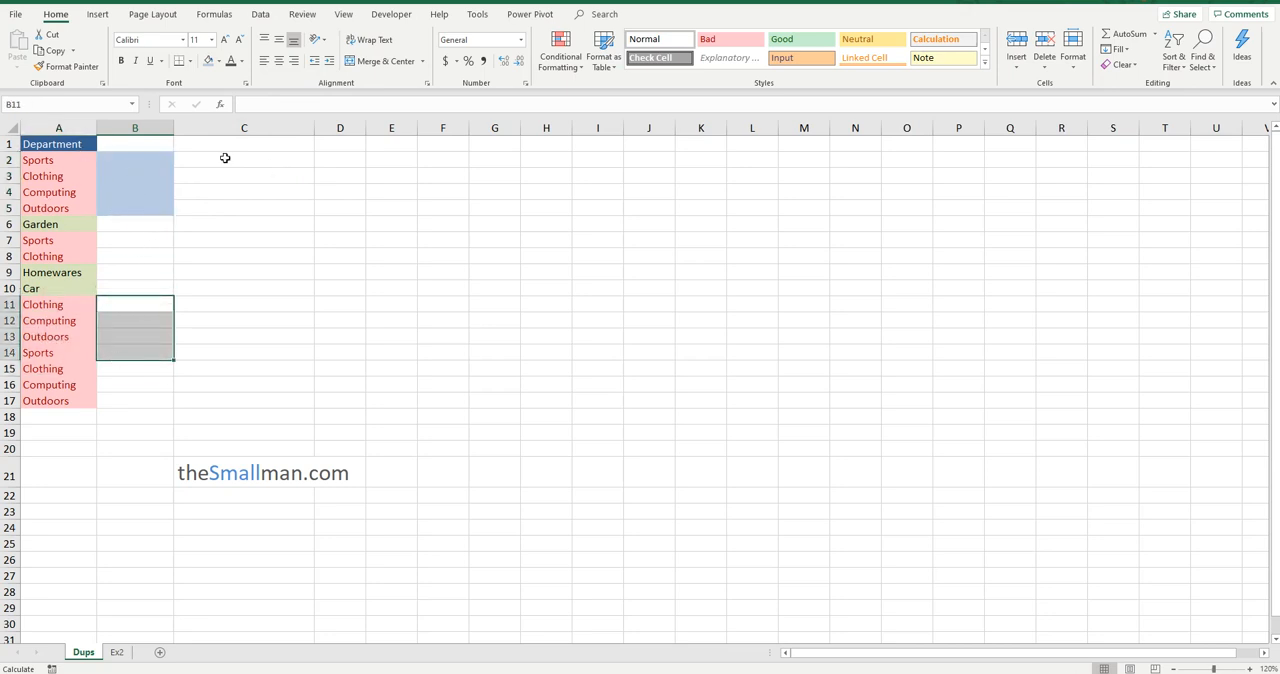
pyautogui.moveTo(157, 157); pyautogui.dragTo(151, 206)
pyautogui.click(88, 228)
pyautogui.click(131, 224)
pyautogui.moveTo(129, 272); pyautogui.dragTo(130, 287)
pyautogui.click(218, 61)
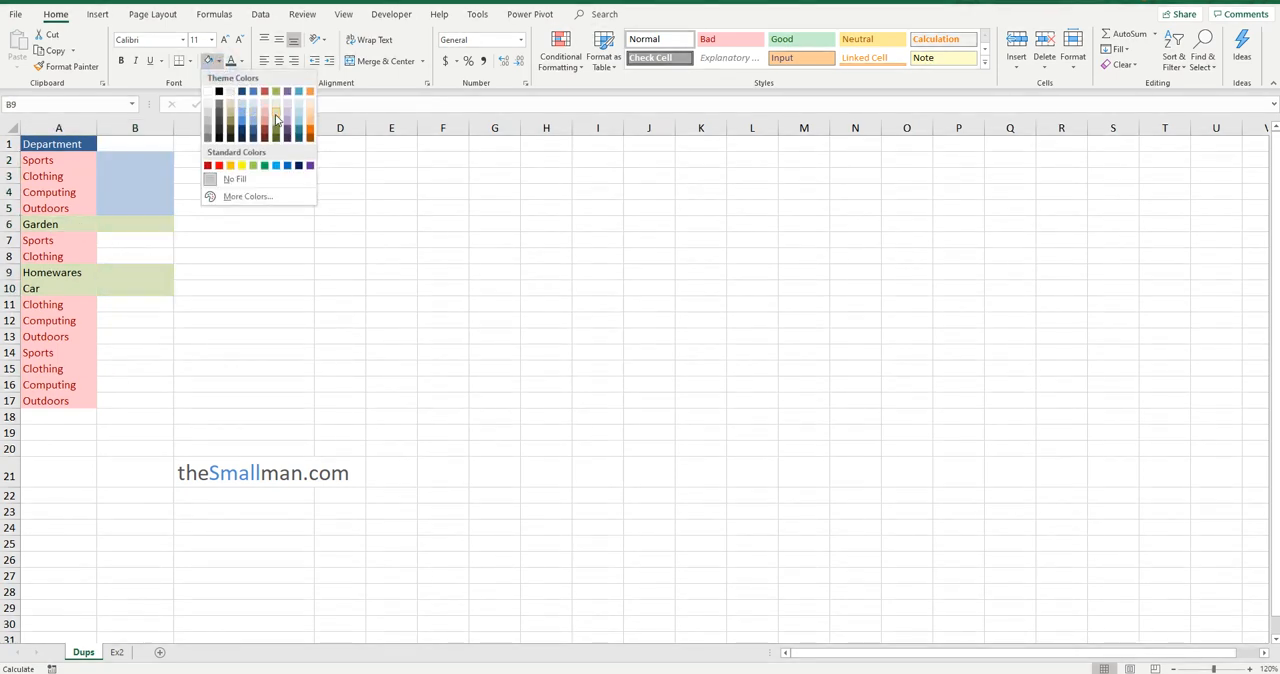
pyautogui.click(272, 110)
pyautogui.click(146, 225)
pyautogui.click(177, 177)
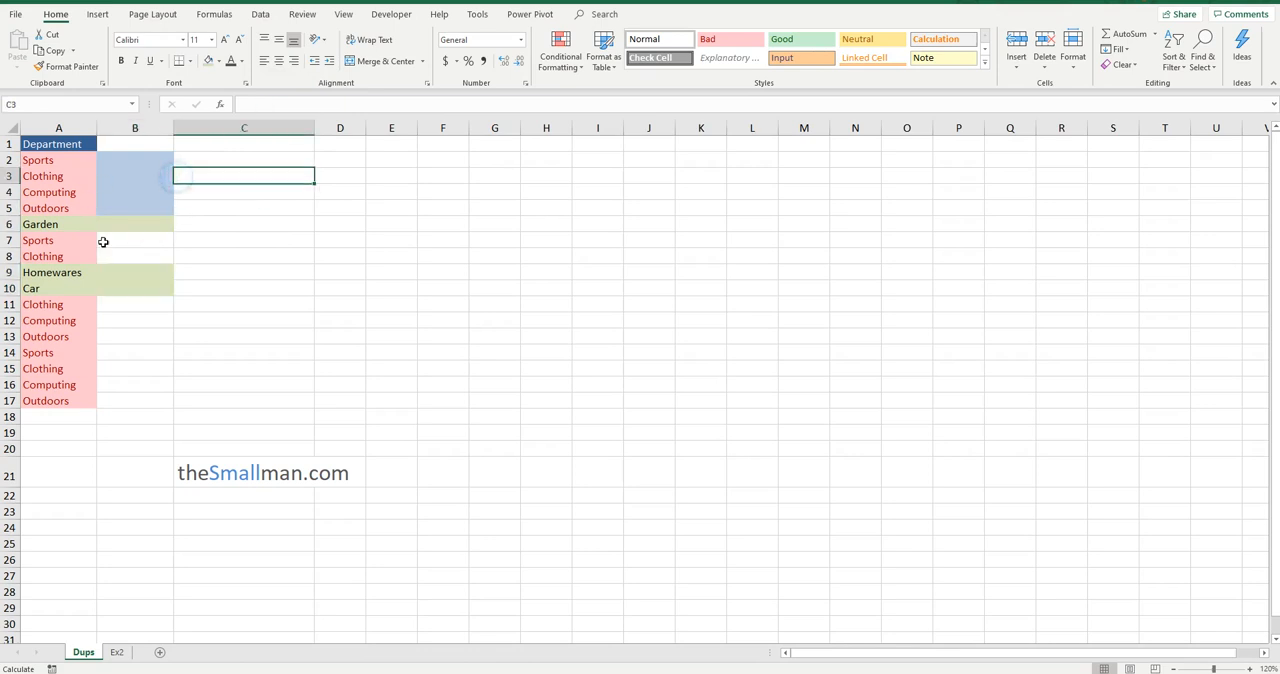
pyautogui.moveTo(134, 308); pyautogui.dragTo(134, 385)
pyautogui.click(160, 179)
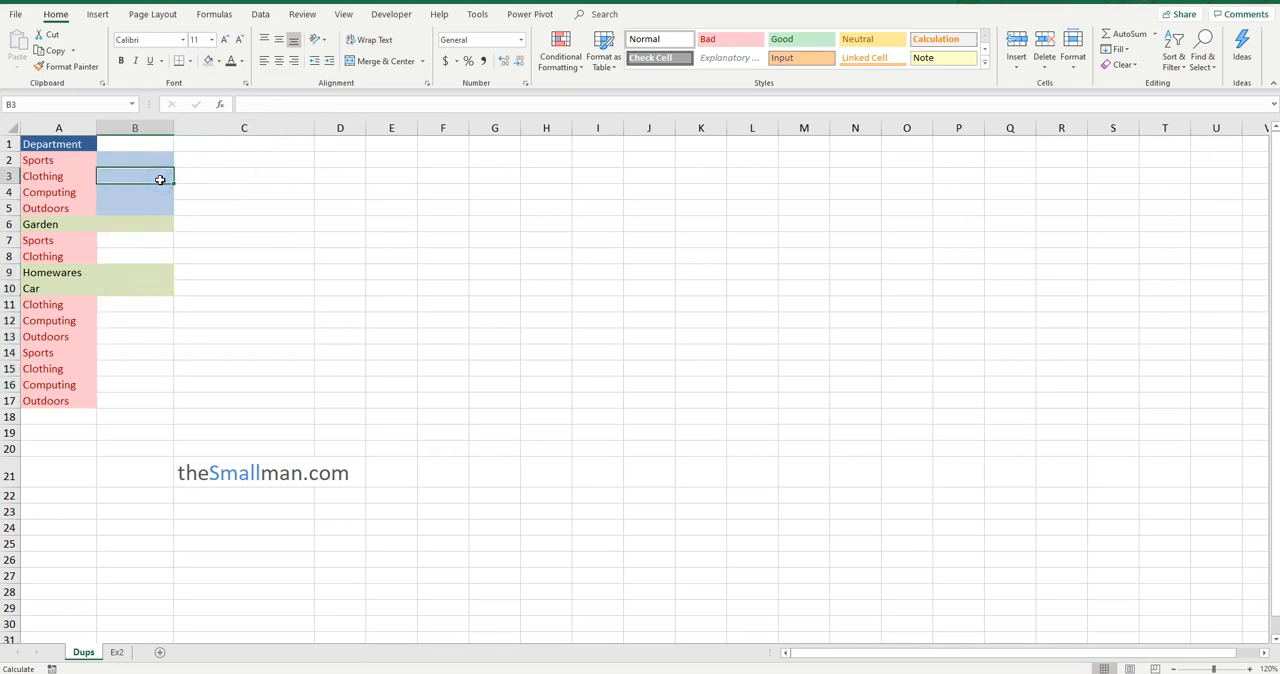
# Remove the duplicate values from the Department list in A1:A17, treating the first row as a header
pyautogui.moveTo(70, 144); pyautogui.dragTo(57, 400)
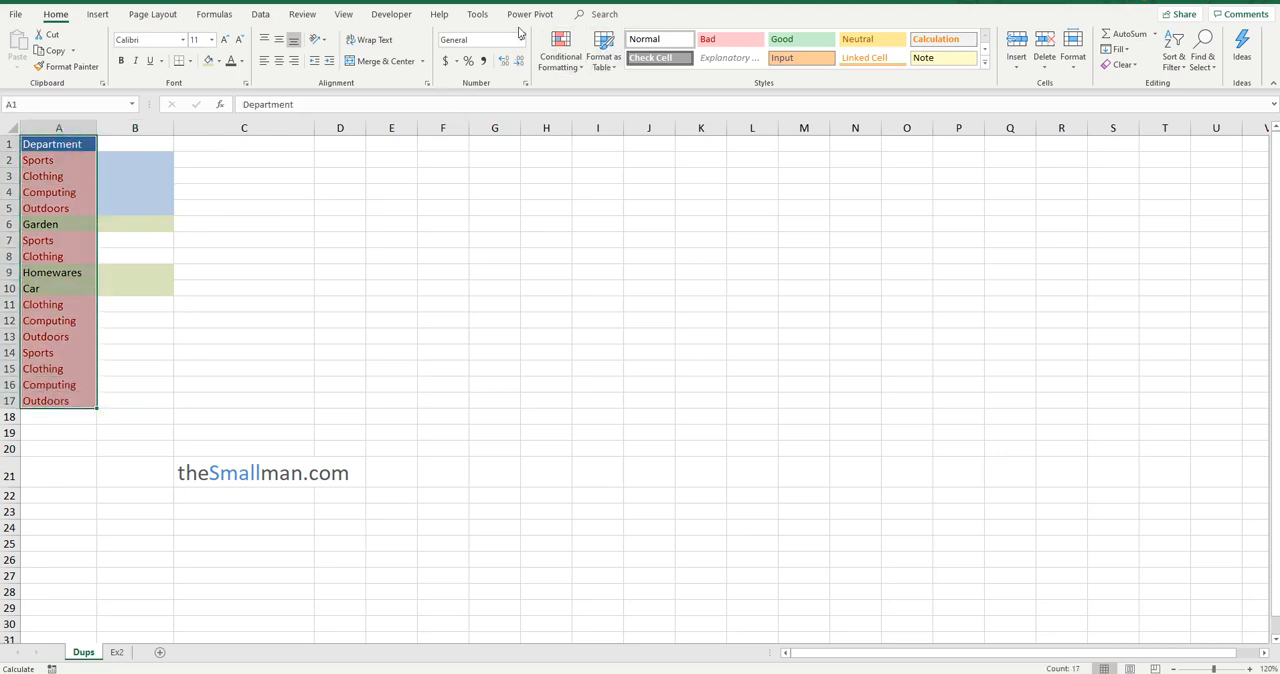
pyautogui.click(260, 15)
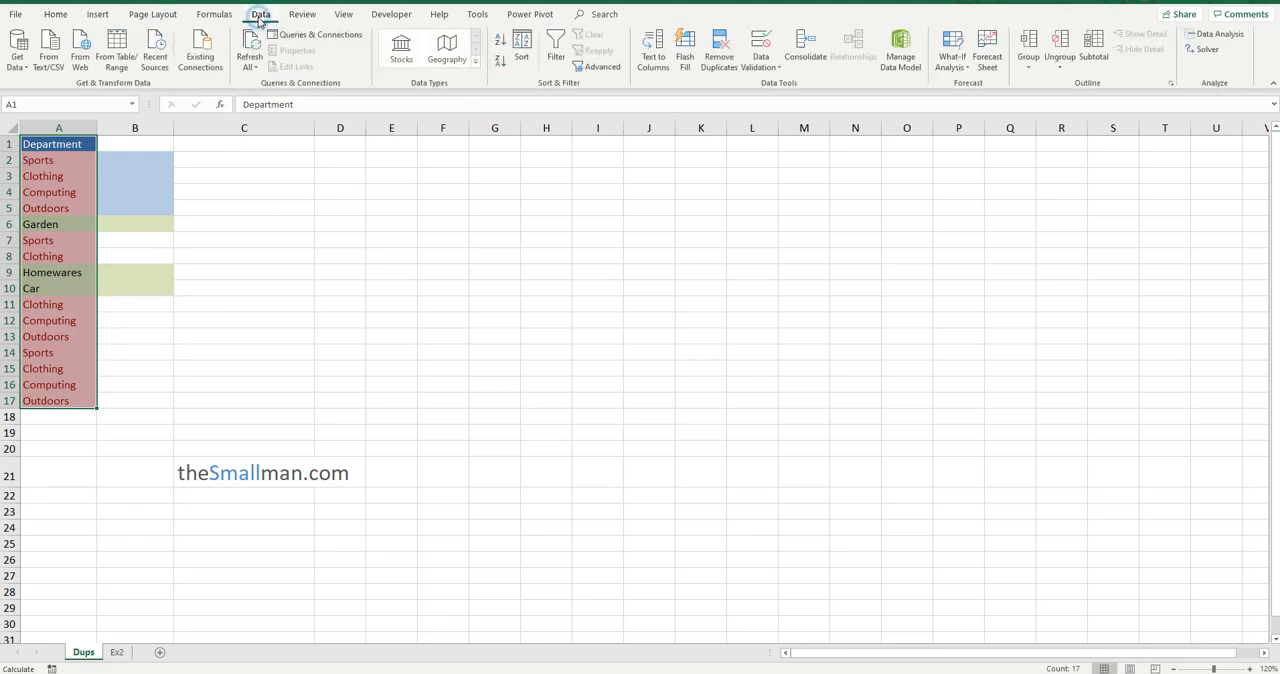
pyautogui.click(729, 74)
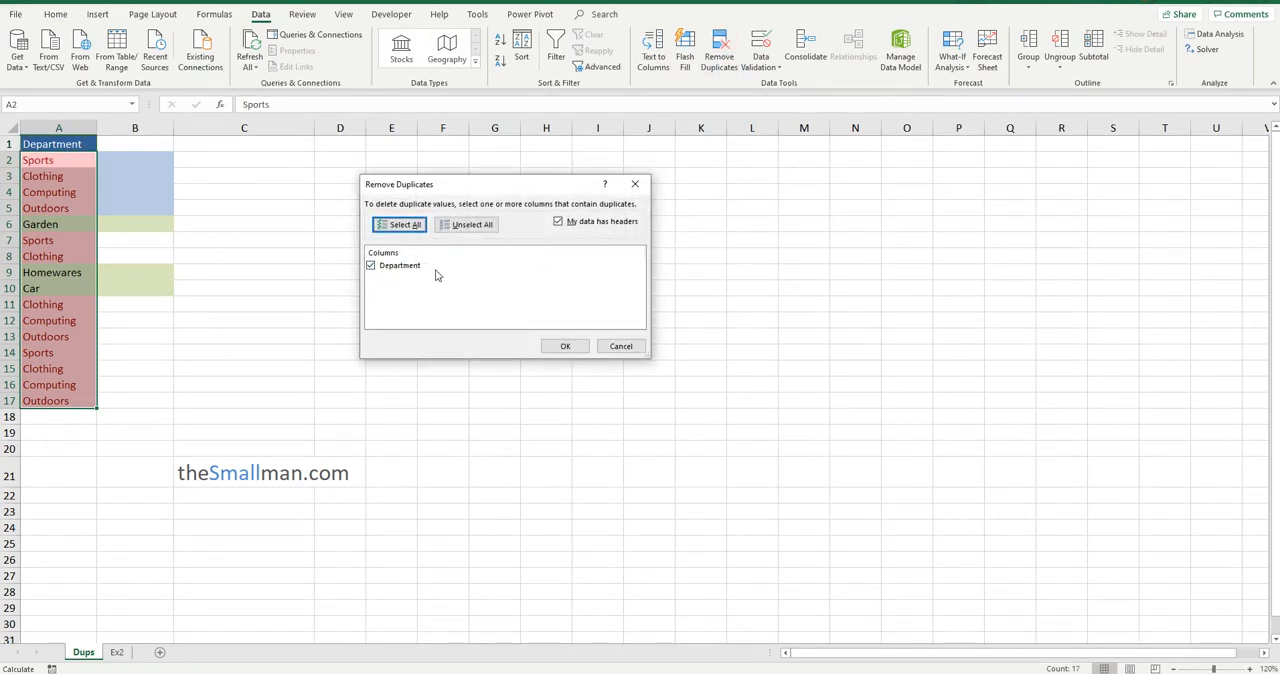
pyautogui.click(577, 349)
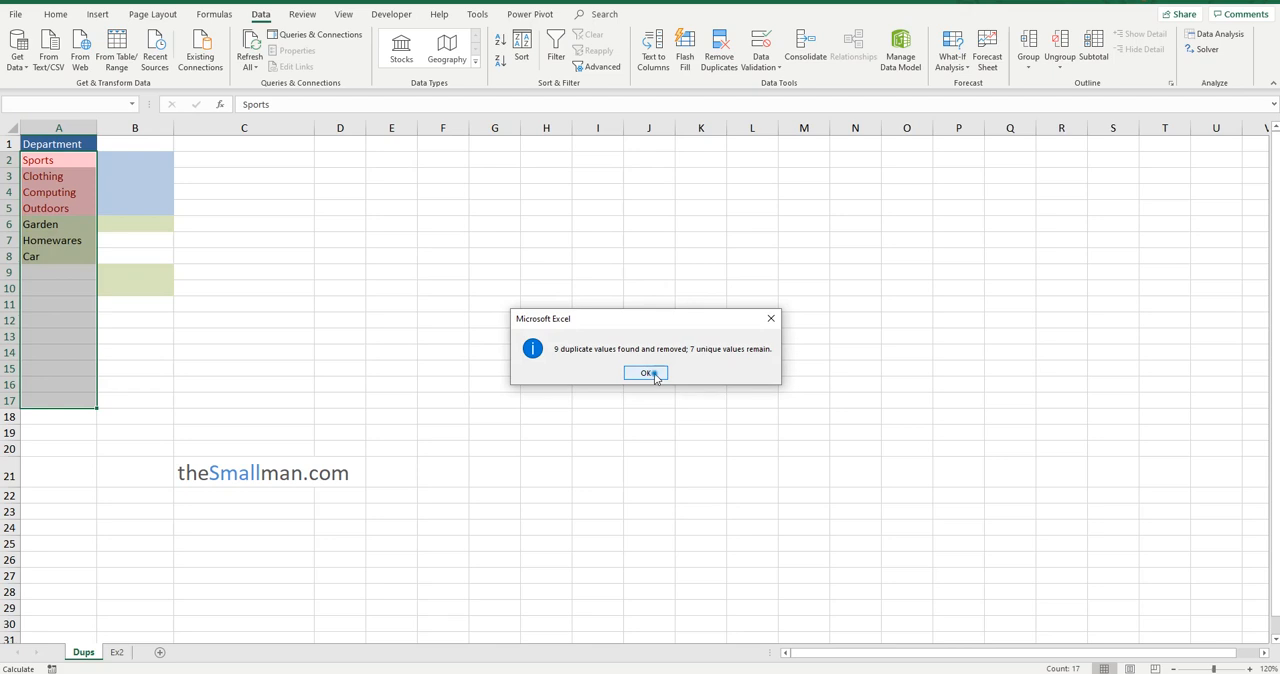
pyautogui.click(664, 375)
pyautogui.moveTo(84, 160); pyautogui.dragTo(83, 258)
pyautogui.click(88, 165)
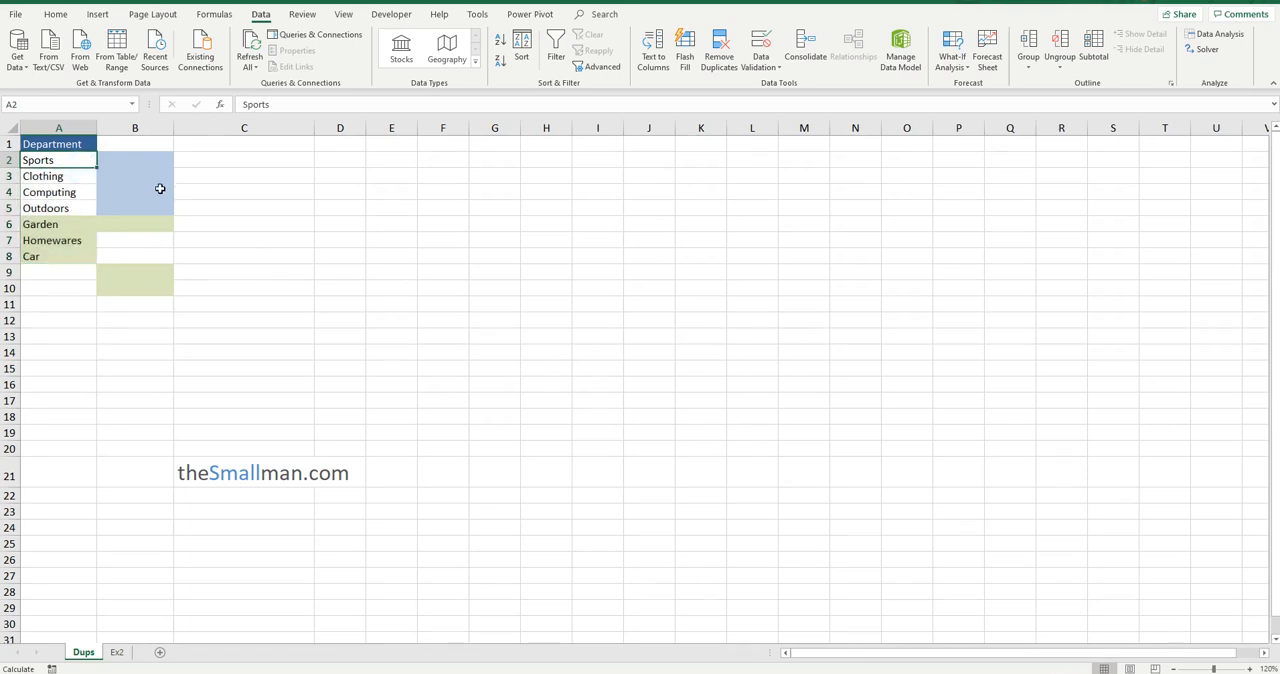
# Switch to the Ex2 sheet and widen the Region and Type columns so their entries are fully readable
pyautogui.click(117, 652)
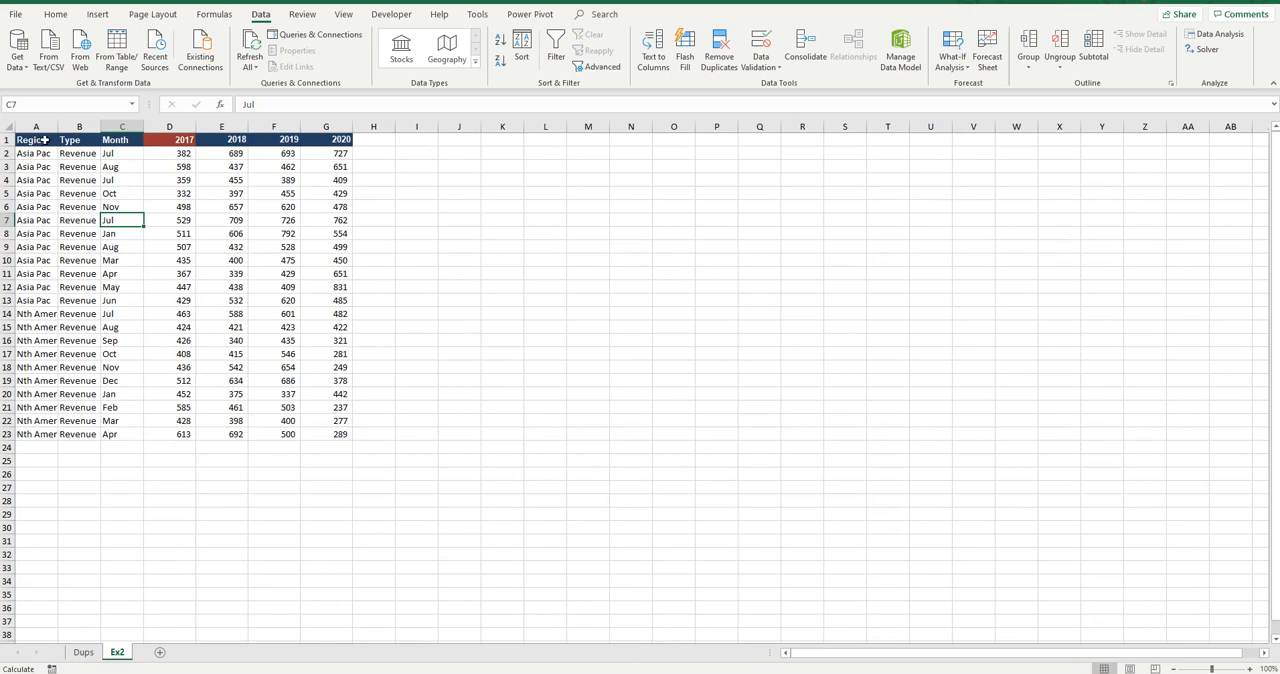
pyautogui.moveTo(57, 126); pyautogui.dragTo(84, 126)
pyautogui.moveTo(44, 164); pyautogui.dragTo(35, 273)
pyautogui.moveTo(45, 341); pyautogui.dragTo(44, 355)
pyautogui.moveTo(112, 181); pyautogui.dragTo(106, 302)
pyautogui.moveTo(127, 127); pyautogui.dragTo(138, 127)
pyautogui.click(105, 180)
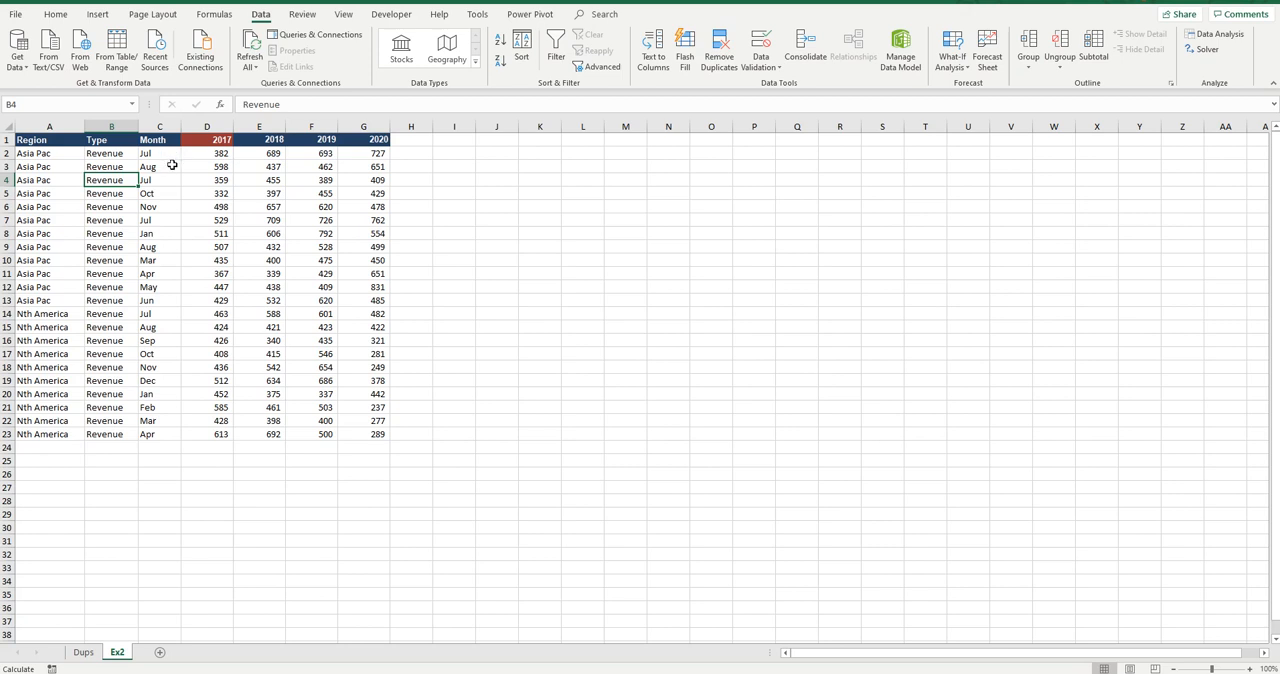
# Fill the repeated Asia Pac months in C4, C7 and C9 with light green
pyautogui.click(170, 155)
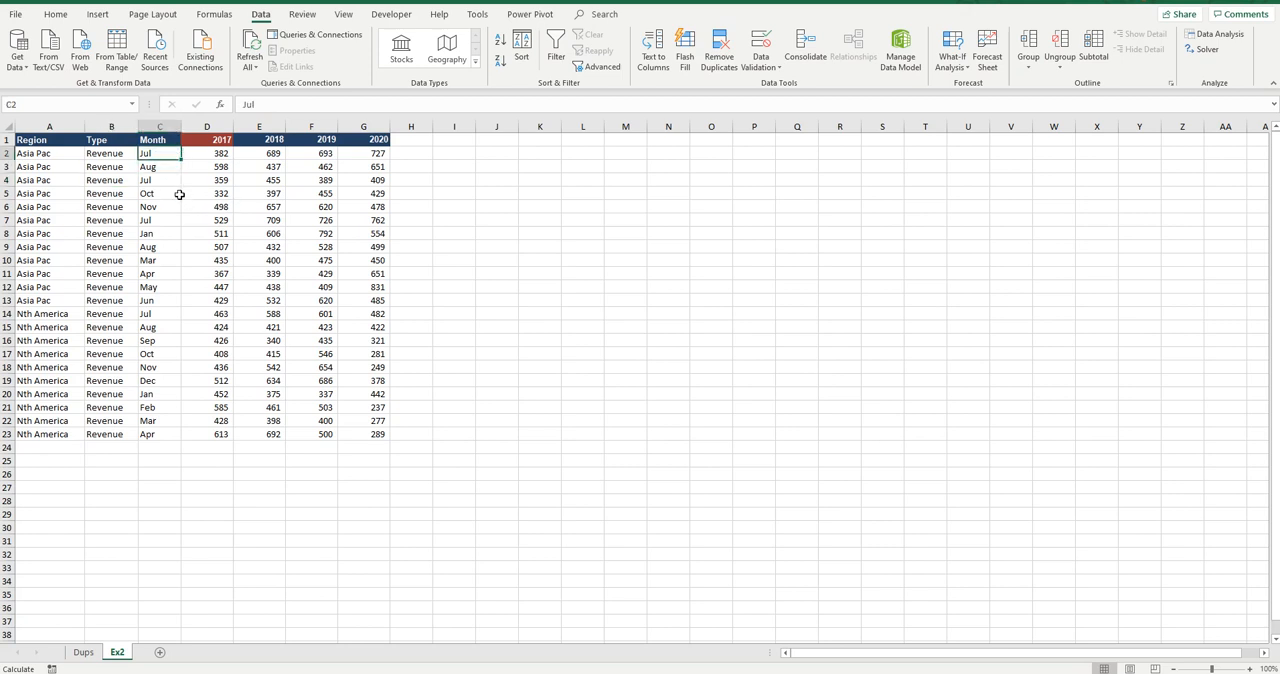
pyautogui.click(166, 180)
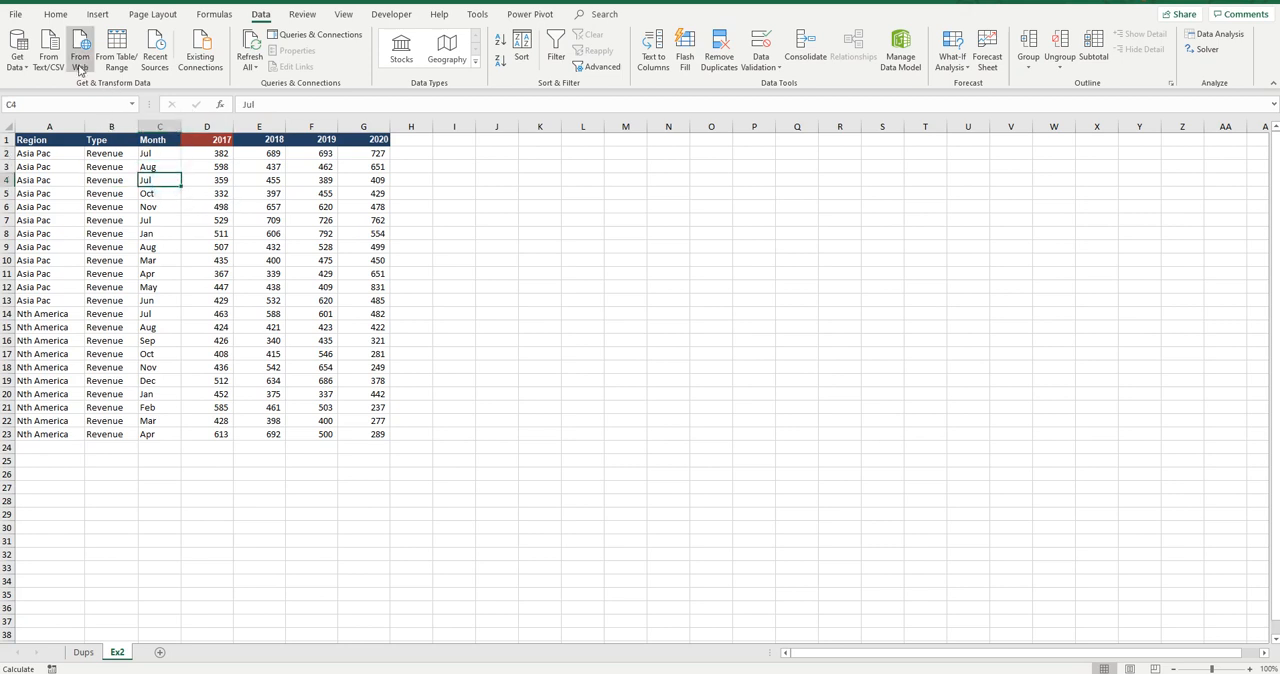
pyautogui.click(56, 15)
pyautogui.click(207, 60)
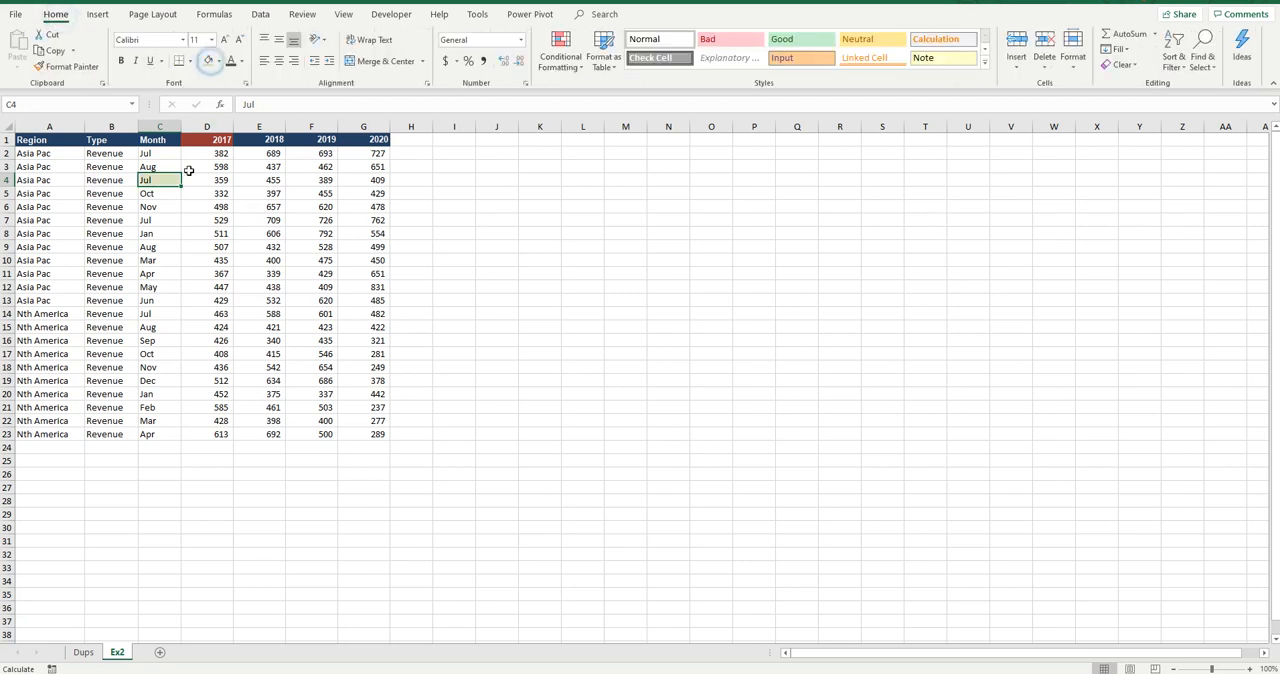
pyautogui.click(170, 220)
pyautogui.click(207, 60)
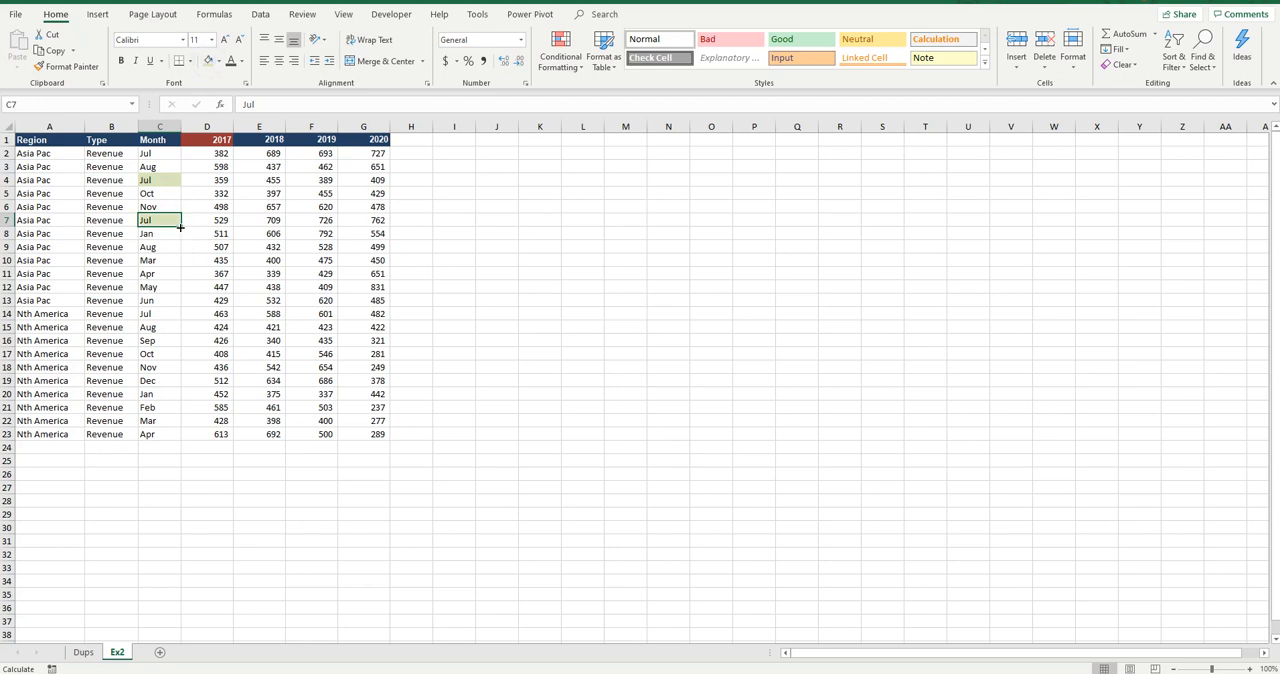
pyautogui.click(162, 247)
pyautogui.click(207, 60)
pyautogui.click(161, 166)
pyautogui.moveTo(160, 182); pyautogui.dragTo(137, 181)
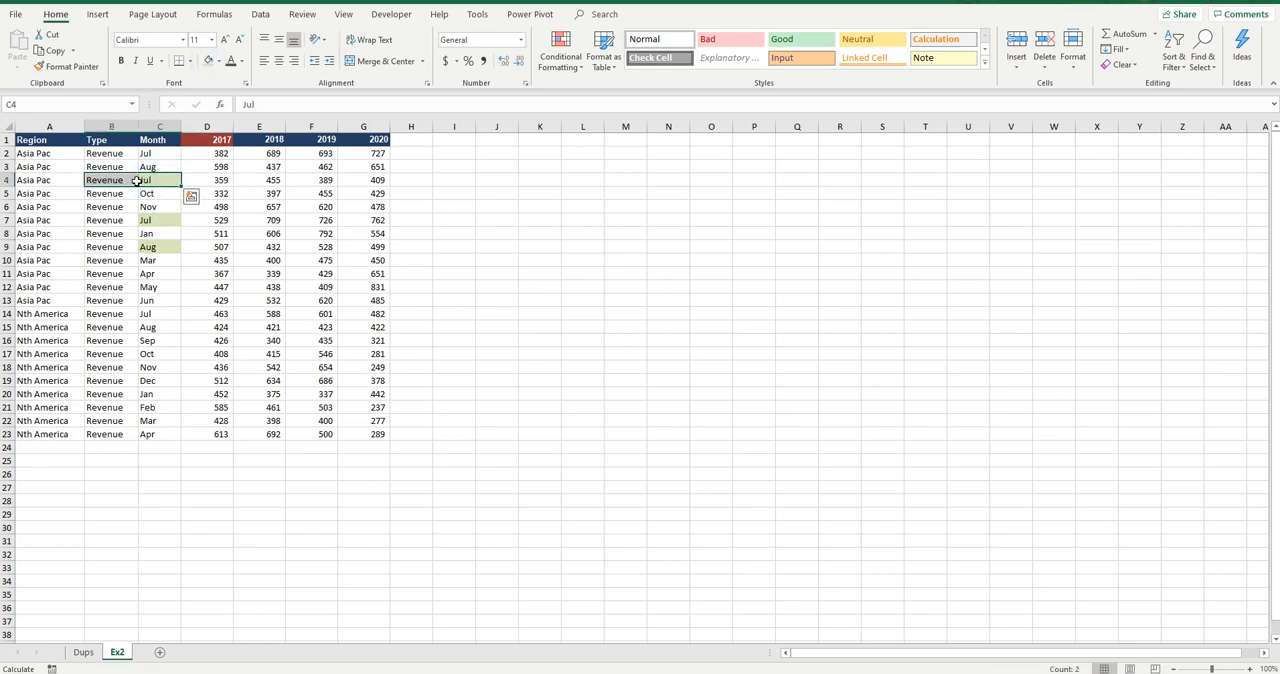
pyautogui.click(216, 182)
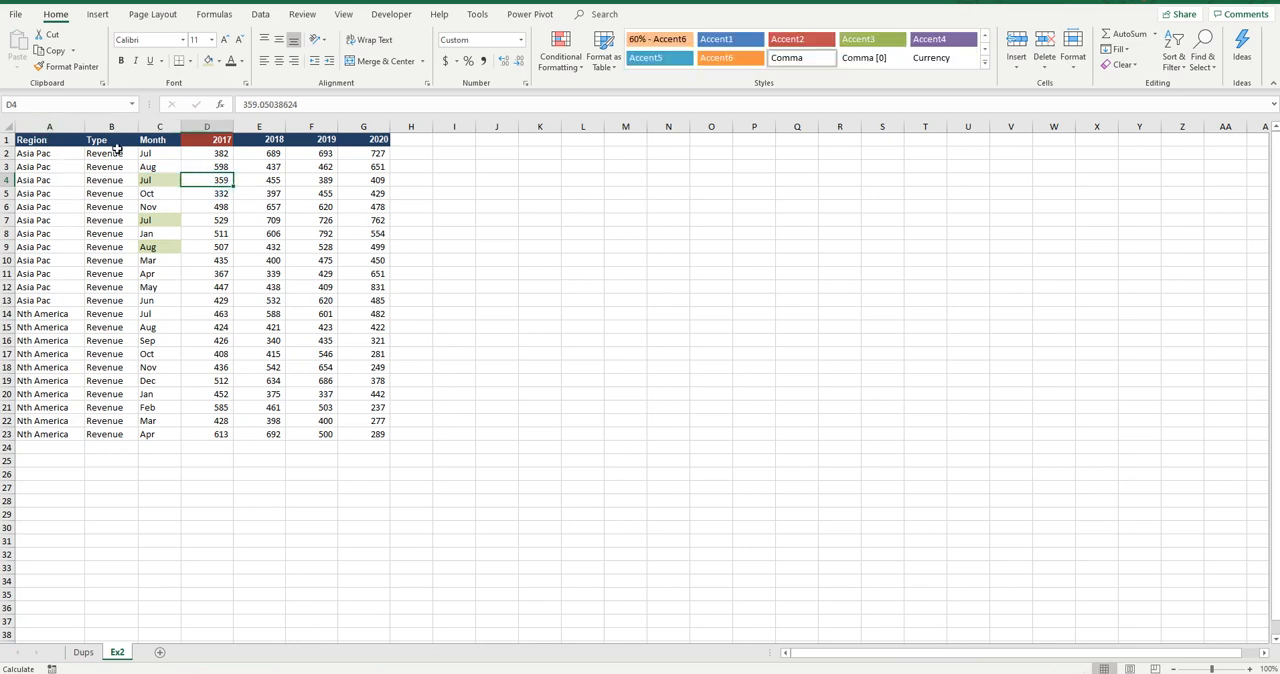
pyautogui.click(60, 127)
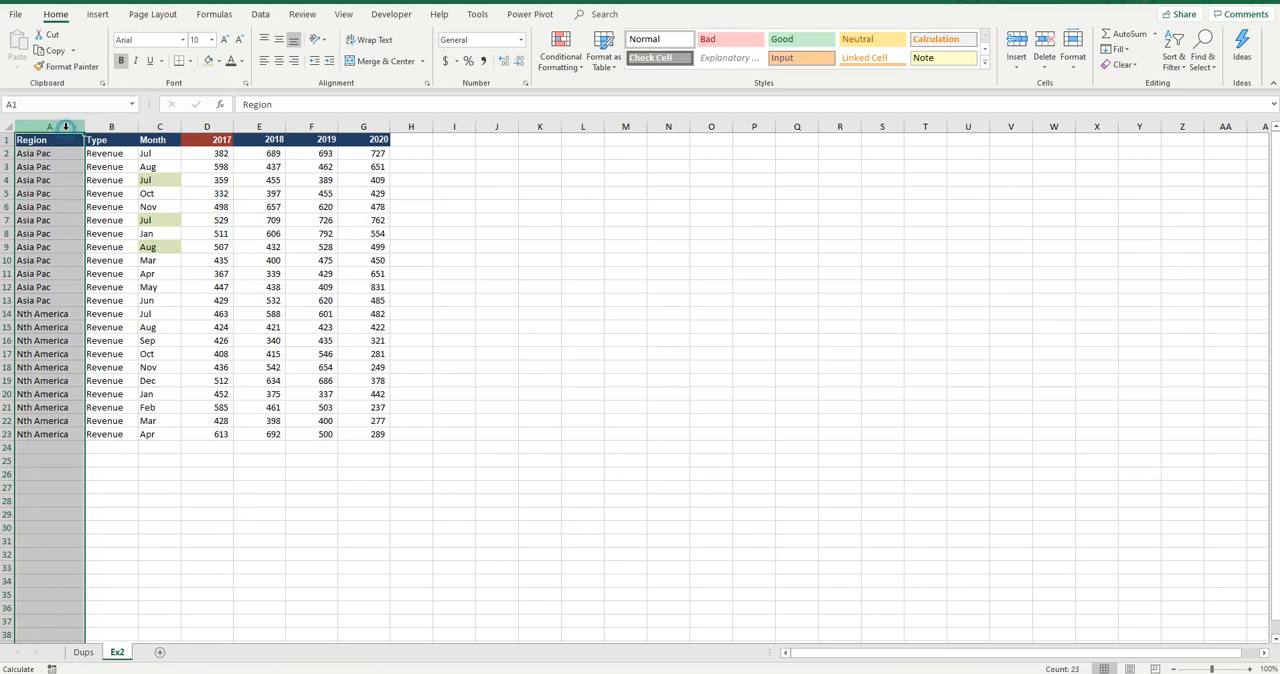
pyautogui.click(160, 127)
# Start Remove Duplicates on the whole sales table in A1:G23
pyautogui.click(58, 154)
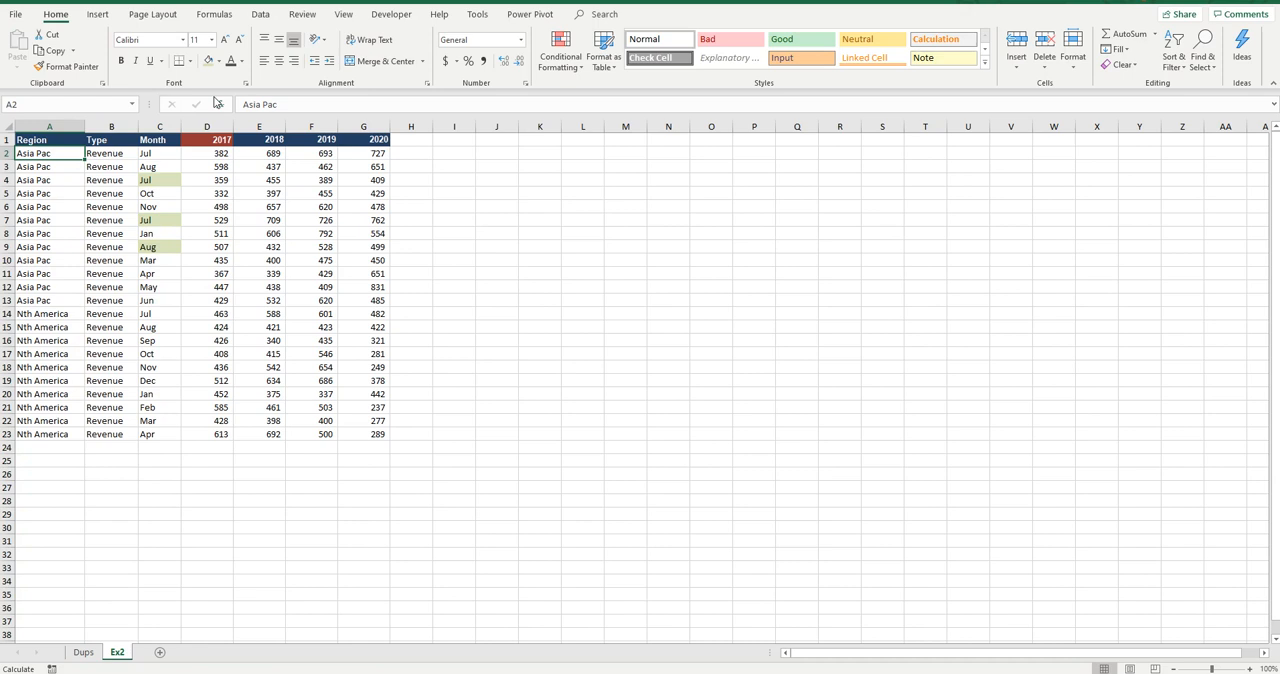
pyautogui.hotkey('ctrl', 'a')
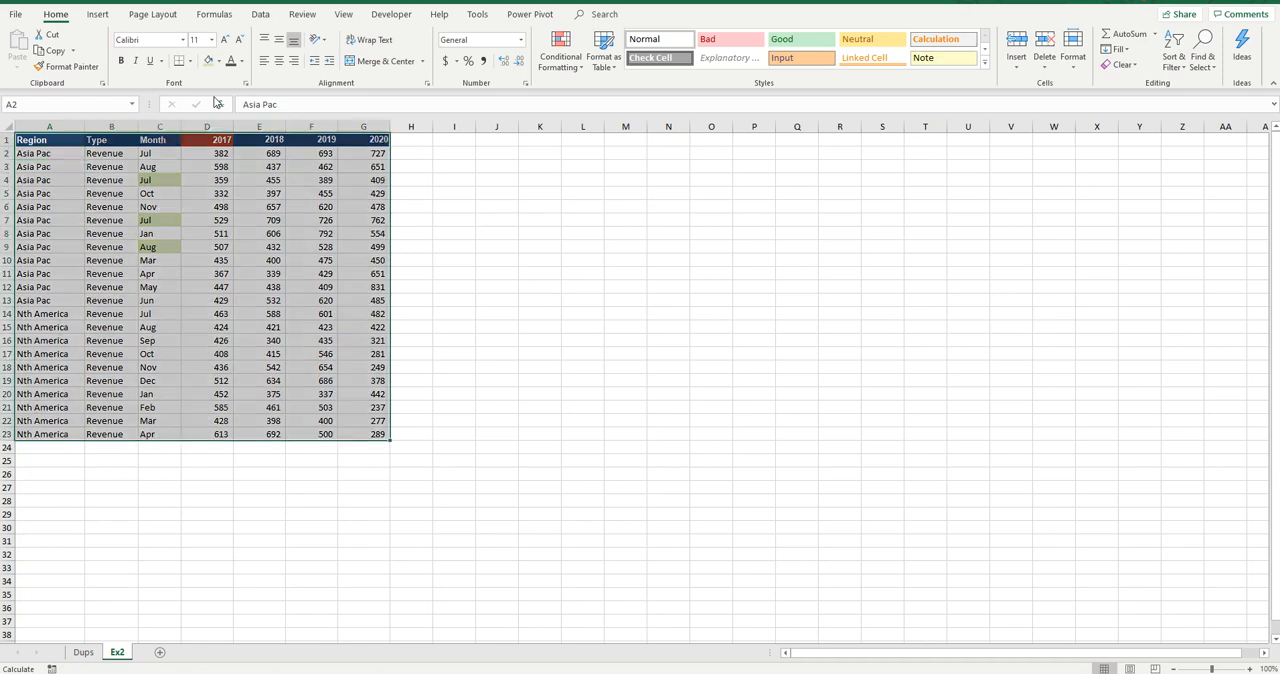
pyautogui.click(260, 14)
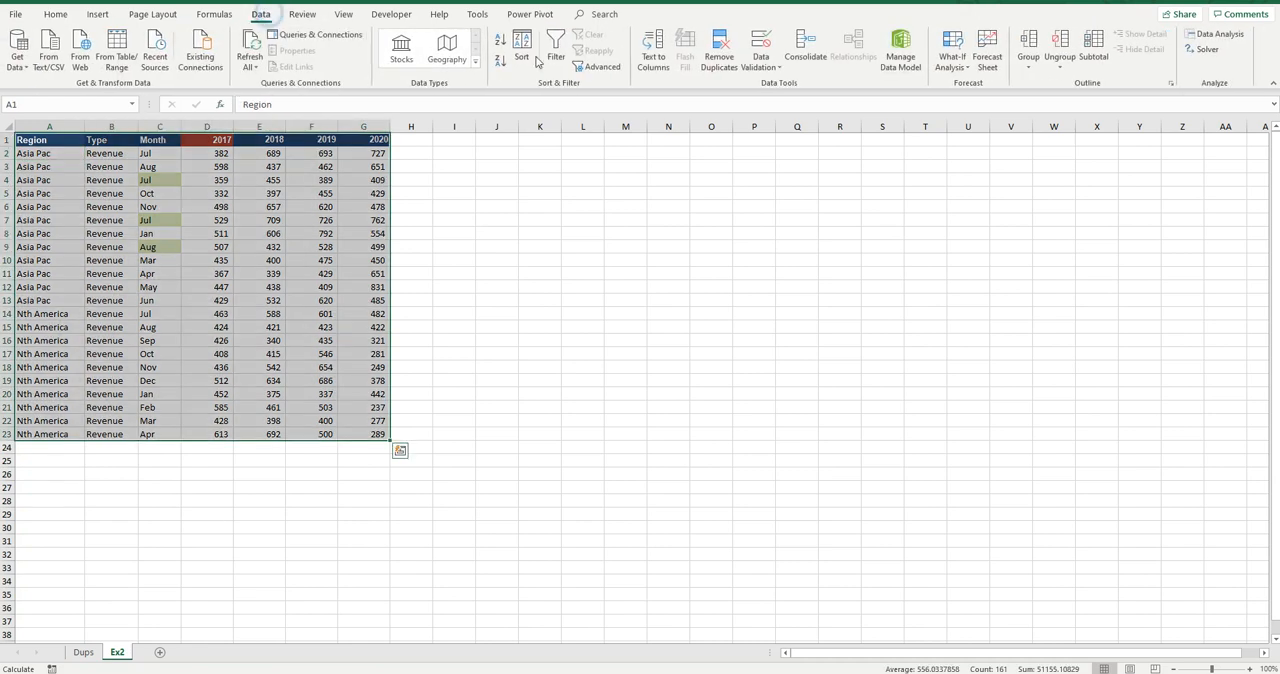
pyautogui.click(719, 52)
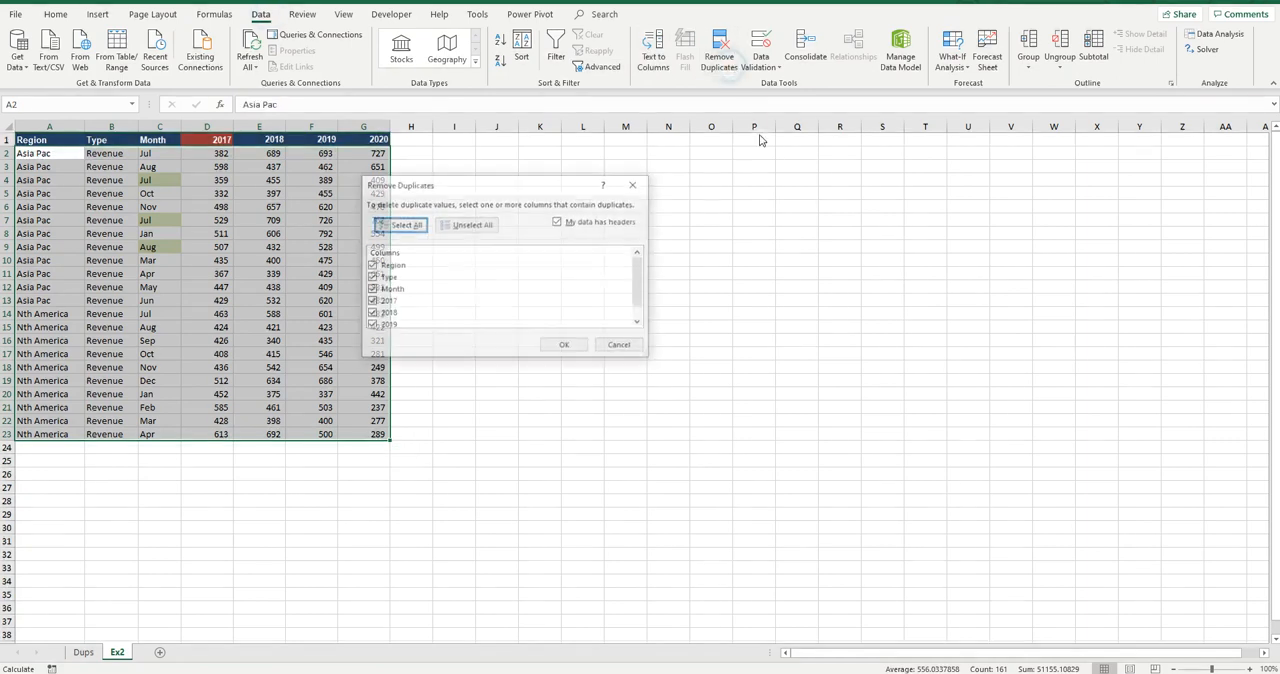
# Exclude Type and the years 2017 to 2020 from the comparison, then remove rows duplicated on Region and Month
pyautogui.click(370, 278)
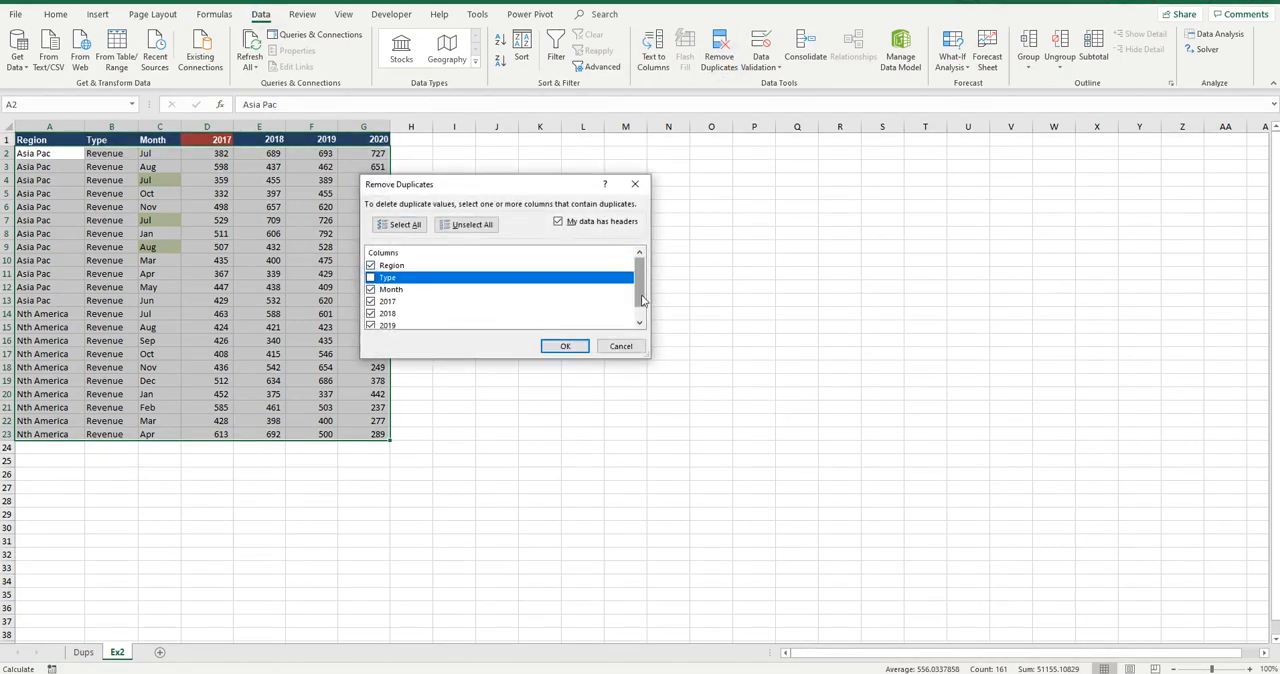
pyautogui.moveTo(642, 298); pyautogui.dragTo(642, 310)
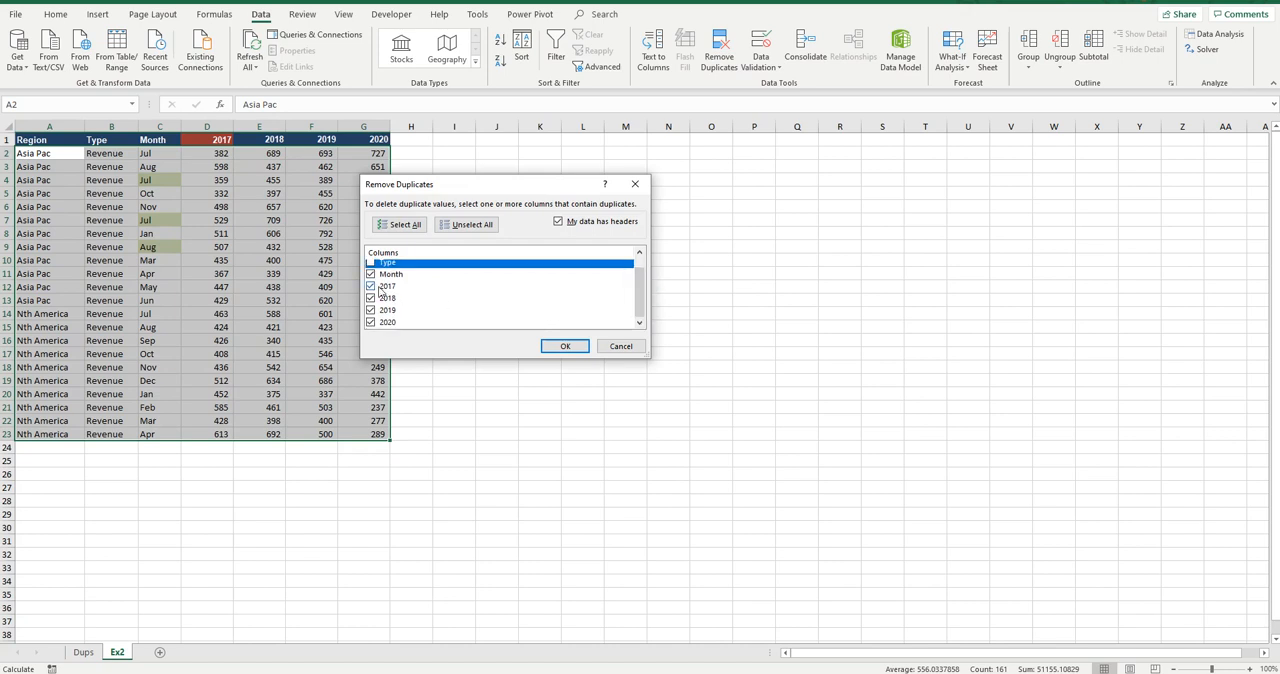
pyautogui.click(384, 287)
pyautogui.click(371, 286)
pyautogui.click(371, 298)
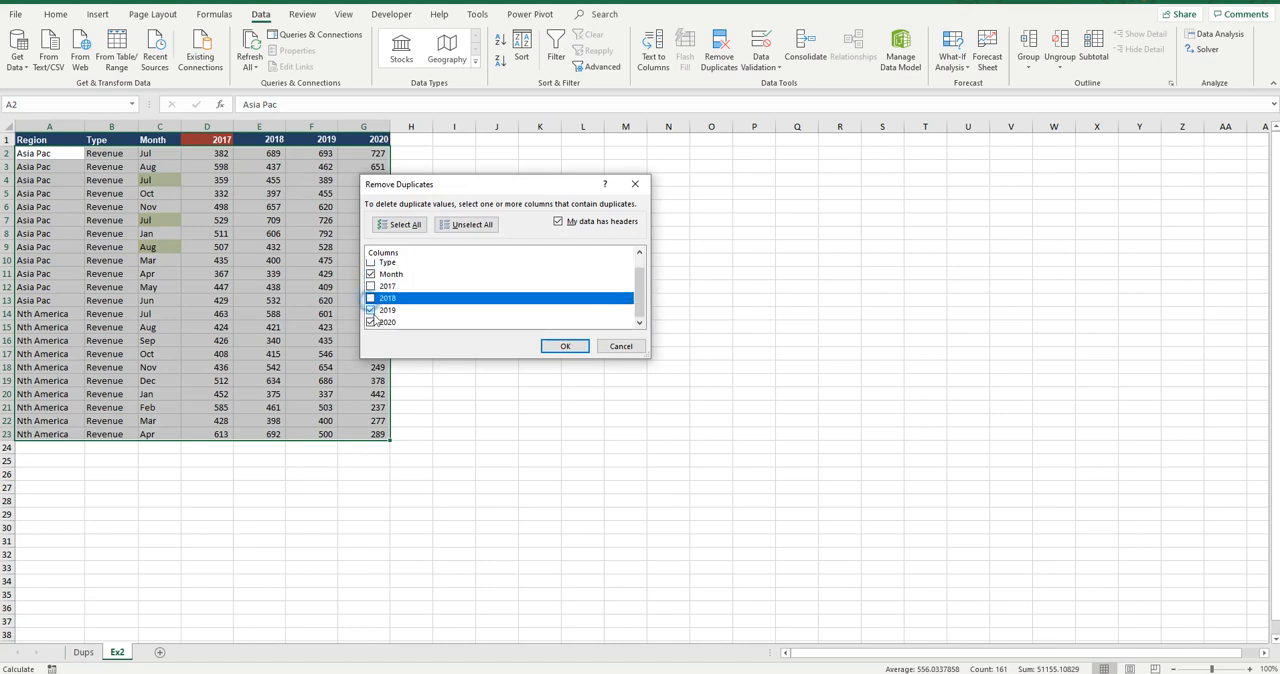
pyautogui.click(371, 310)
pyautogui.click(371, 322)
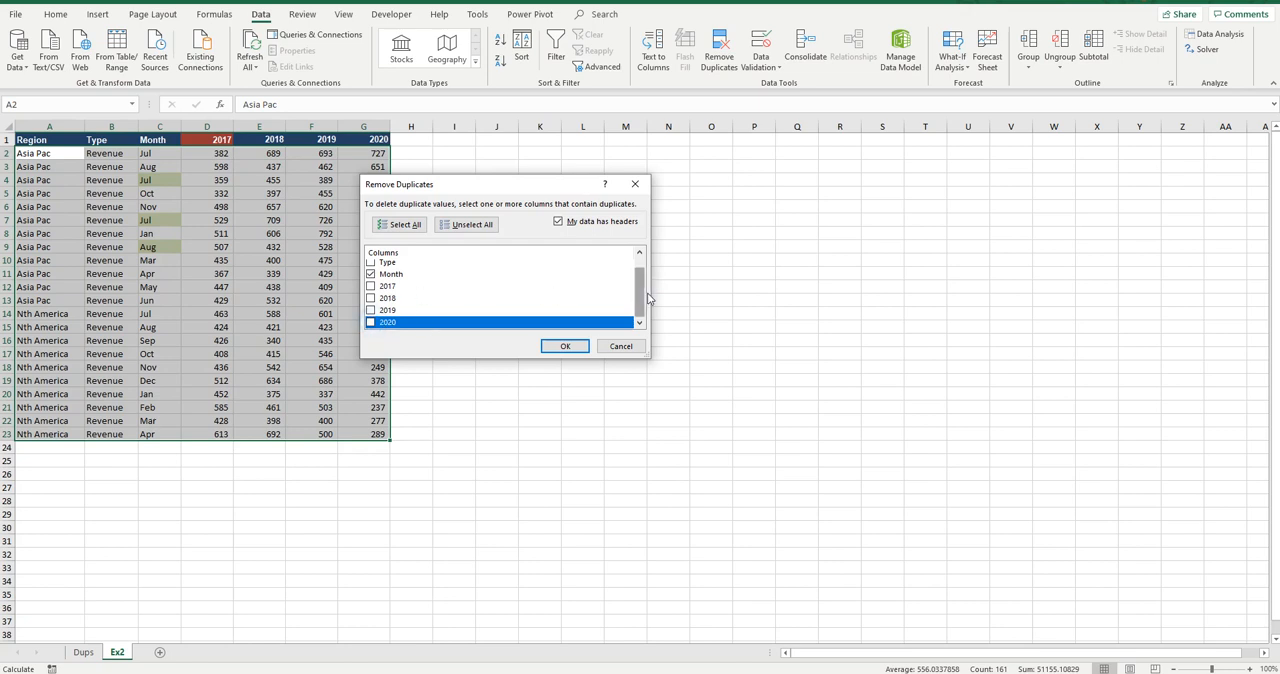
pyautogui.moveTo(642, 296); pyautogui.dragTo(642, 268)
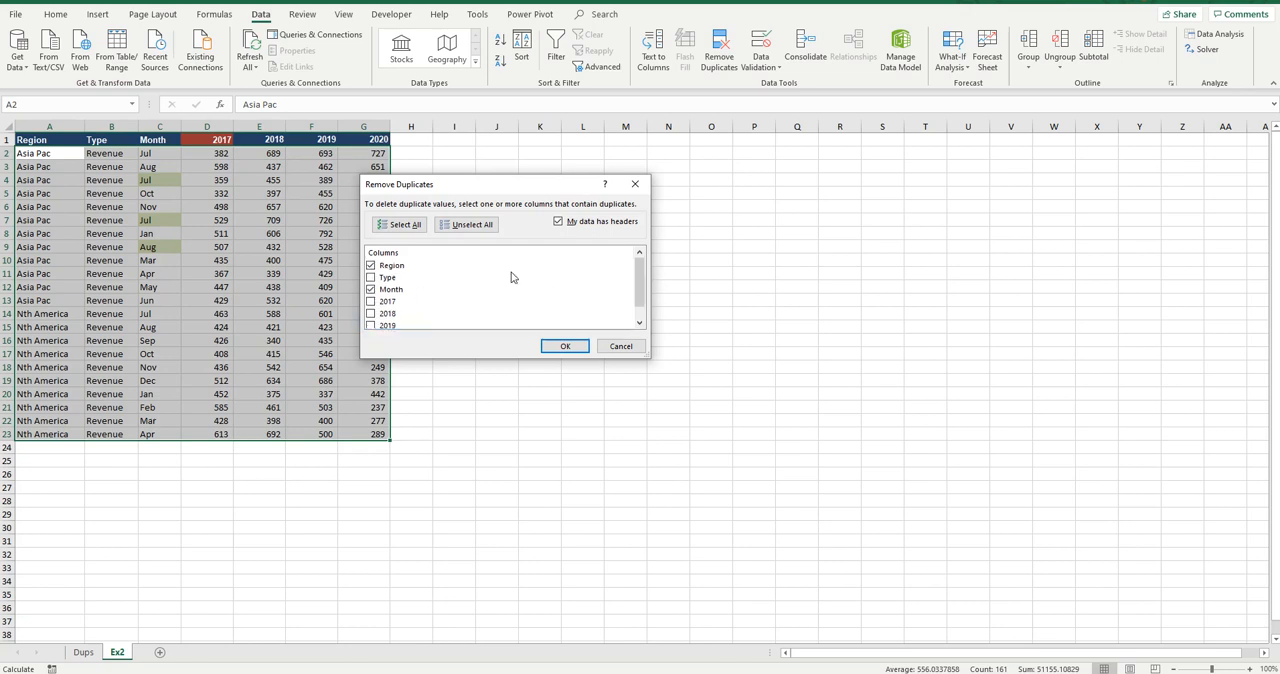
pyautogui.click(566, 347)
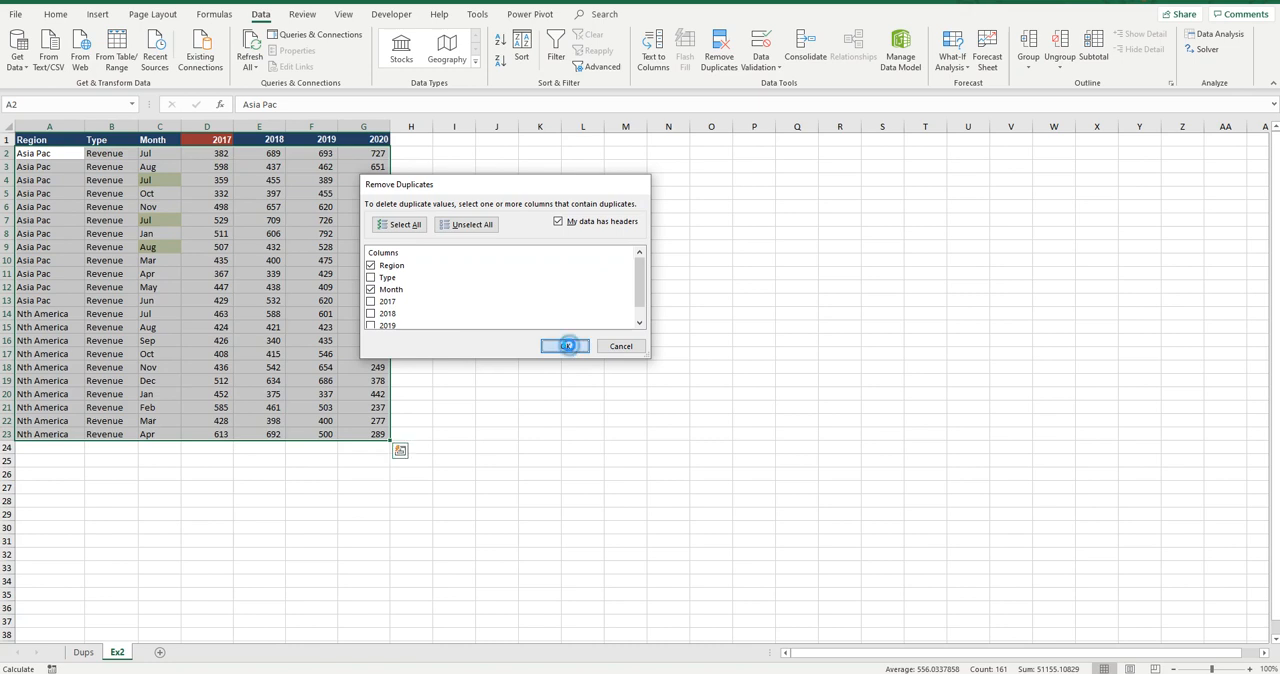
pyautogui.click(644, 372)
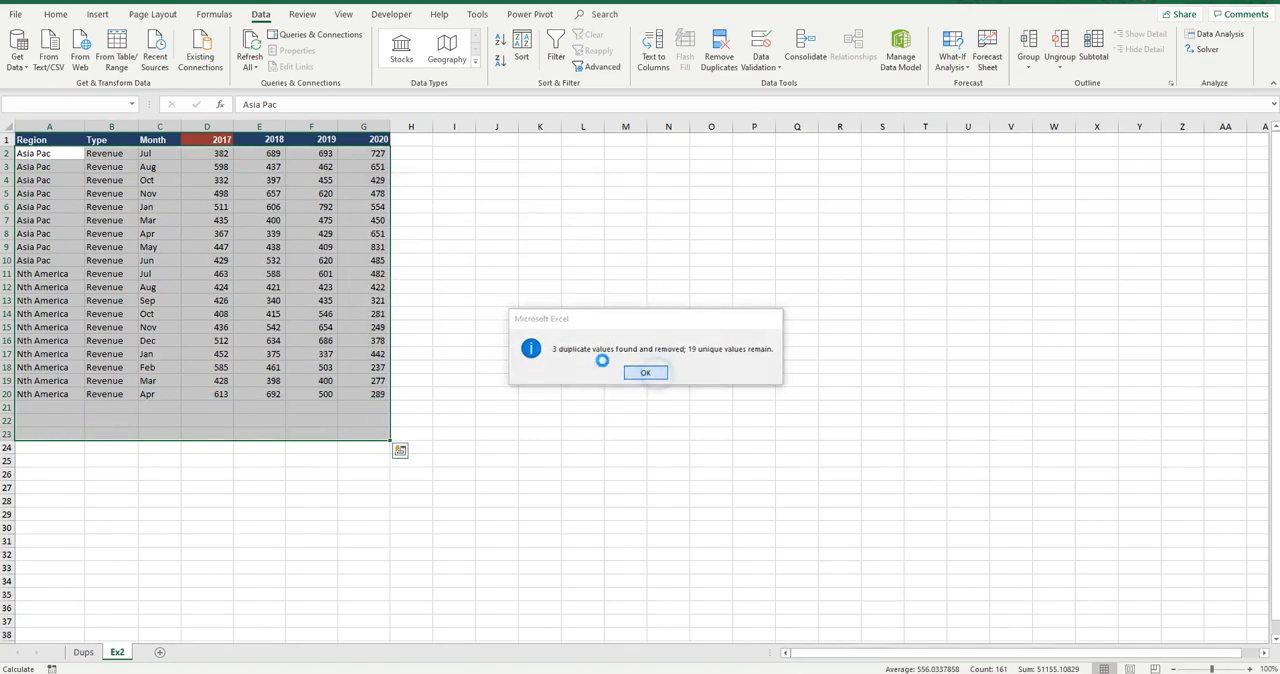